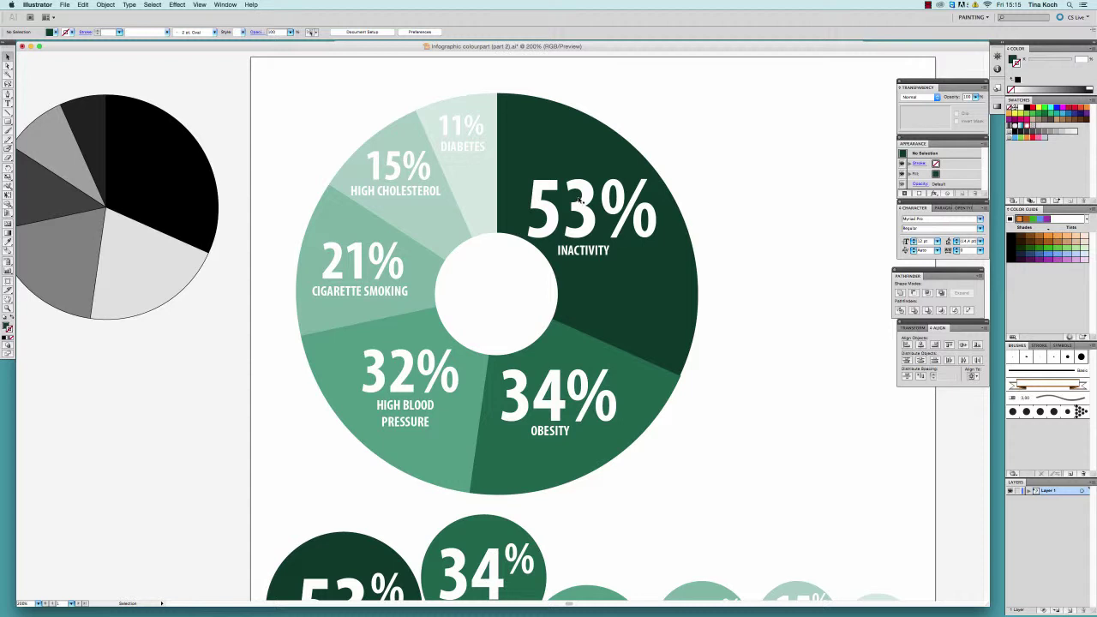
# - Move the 53% Inactivity and 34% Obesity slices, each with its labels, slightly up and to the right, leaving a gap between them
pyautogui.click(580, 200)
pyautogui.keyDown('shift'); pyautogui.click(620, 282); pyautogui.keyUp('shift')
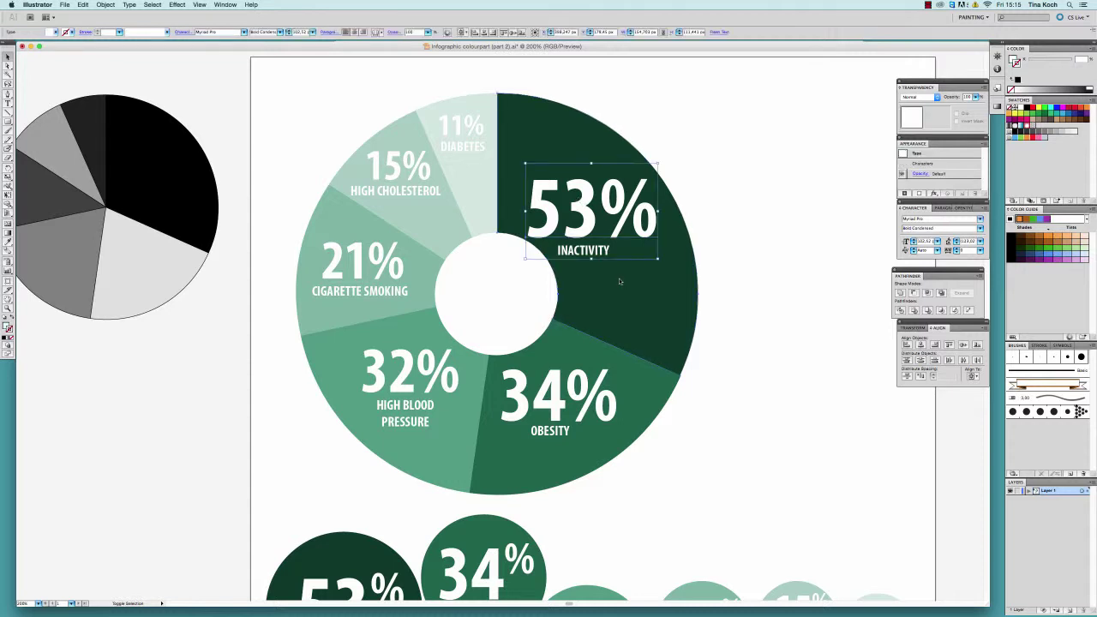
pyautogui.moveTo(620, 282); pyautogui.dragTo(639, 268)
pyautogui.press('super+z')
pyautogui.keyDown('shift'); pyautogui.click(591, 253); pyautogui.keyUp('shift')
pyautogui.keyDown('shift'); pyautogui.click(612, 279); pyautogui.keyUp('shift')
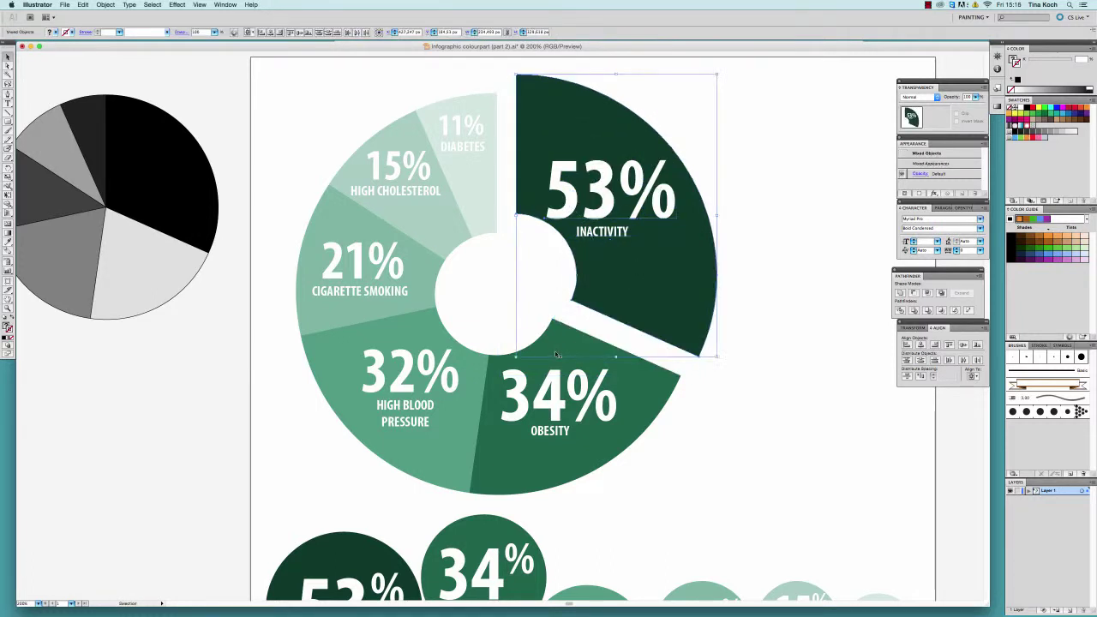
pyautogui.click(531, 403)
pyautogui.moveTo(513, 459)
pyautogui.mouseDown()
pyautogui.moveTo(540, 457)
pyautogui.moveTo(527, 446)
pyautogui.mouseUp()
# - Shift the 11% Diabetes slice with its labels slightly outward and nudge it up and left, clear of its neighbours
pyautogui.moveTo(477, 161); pyautogui.dragTo(487, 155)
pyautogui.press('Up')
pyautogui.press('Up')
pyautogui.press('Up')
pyautogui.press('Left')
pyautogui.press('Left')
pyautogui.press('Left')
pyautogui.press('Left')
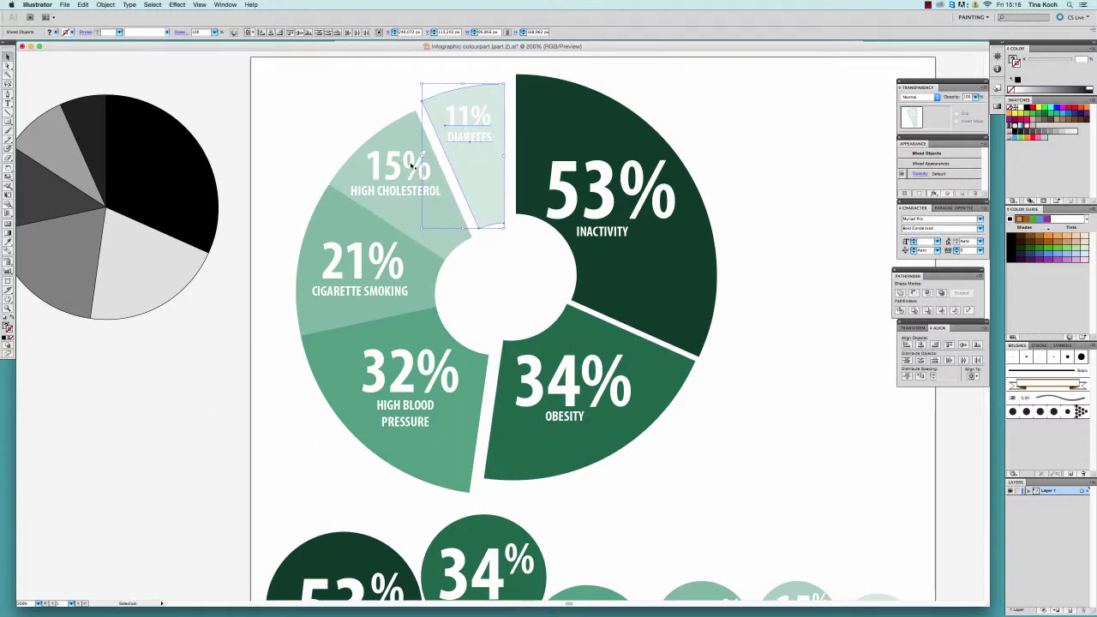
# - Offset the 15% High Cholesterol, 21% Cigarette Smoking and 32% High Blood Pressure slices with their labels to open gaps between them
pyautogui.click(411, 164)
pyautogui.moveTo(402, 135); pyautogui.dragTo(405, 130)
pyautogui.click(378, 268)
pyautogui.moveTo(427, 299); pyautogui.dragTo(418, 299)
pyautogui.click(420, 386)
pyautogui.moveTo(414, 445); pyautogui.dragTo(413, 456)
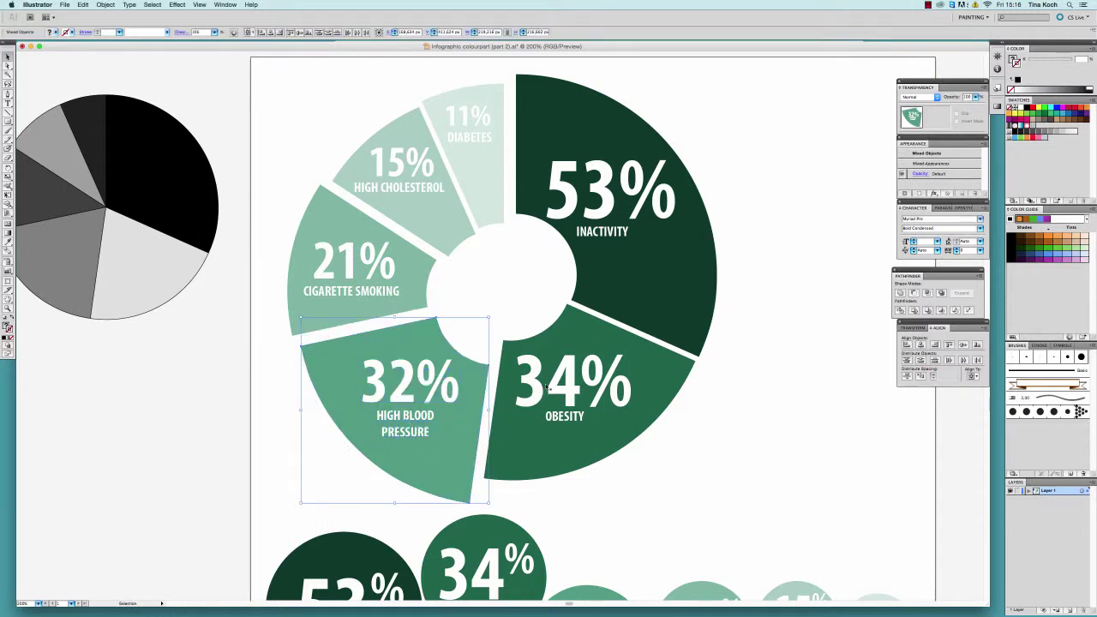
pyautogui.moveTo(466, 391); pyautogui.dragTo(471, 382)
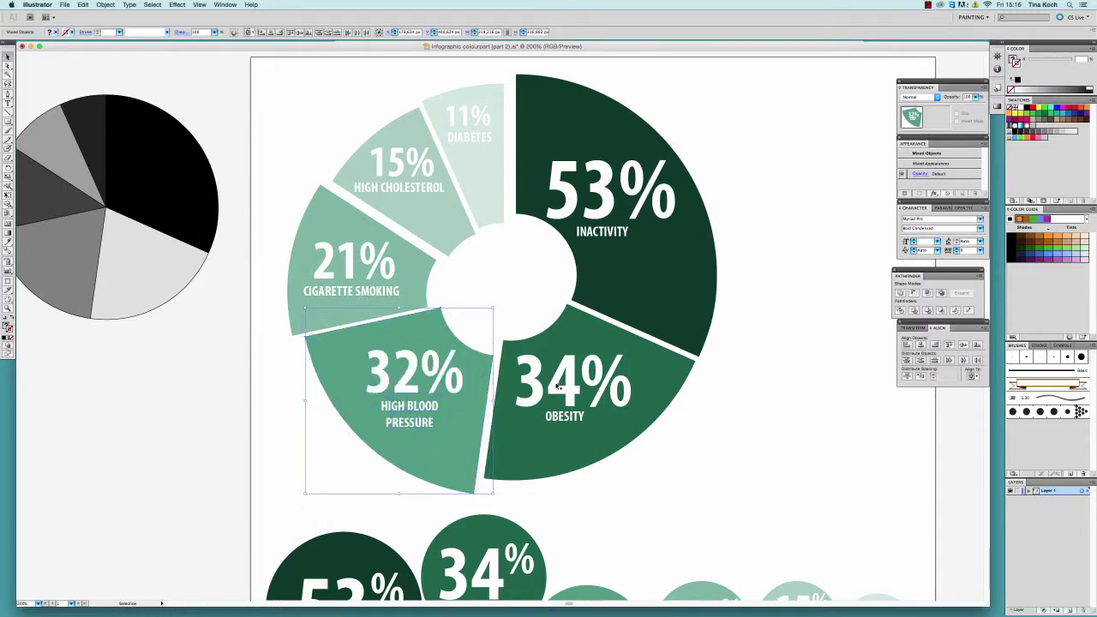
# - Move the 34% slice slightly down, the 53% slice further right and the 11% slice right, widening the gaps around them
pyautogui.moveTo(600, 441); pyautogui.dragTo(607, 456)
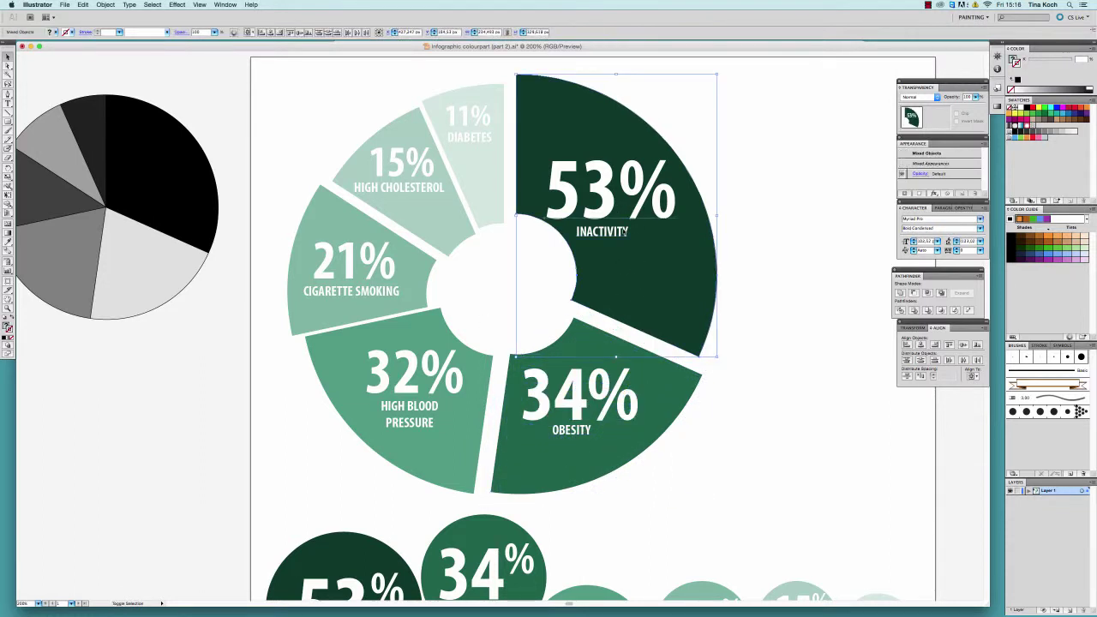
pyautogui.click(649, 276)
pyautogui.moveTo(650, 277); pyautogui.dragTo(672, 283)
pyautogui.click(476, 161)
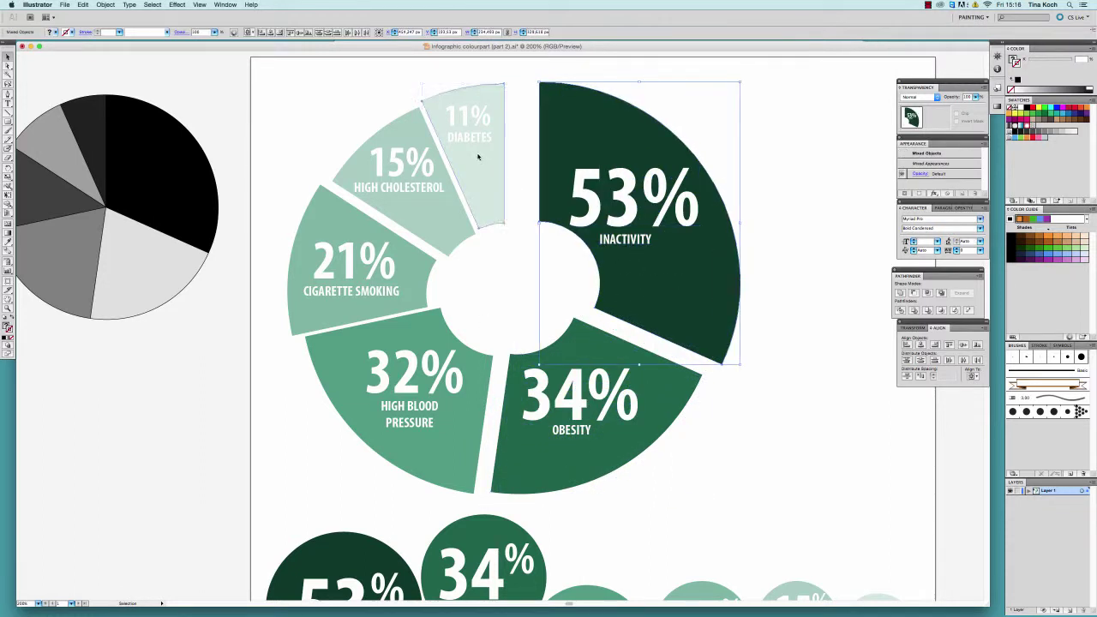
pyautogui.moveTo(477, 122); pyautogui.dragTo(490, 131)
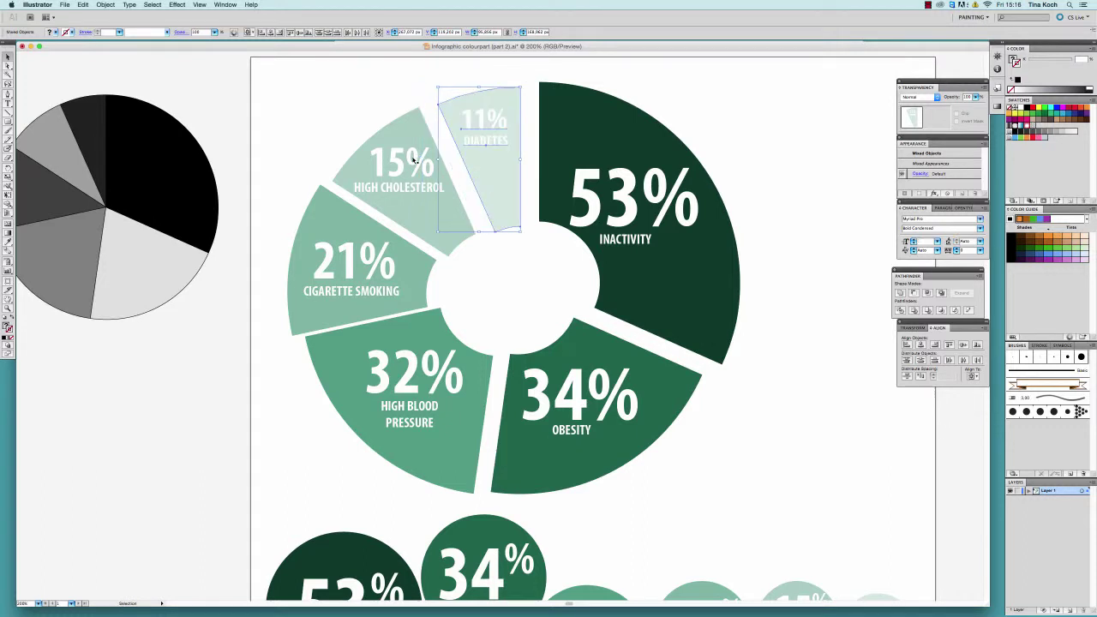
# - Readjust the 15%, 21%, 53% and 34% slices with their labels to make the gaps around the ring more even
pyautogui.click(420, 205)
pyautogui.moveTo(420, 205); pyautogui.dragTo(424, 207)
pyautogui.moveTo(336, 213); pyautogui.dragTo(341, 207)
pyautogui.moveTo(650, 295); pyautogui.dragTo(642, 302)
pyautogui.keyDown('shift'); pyautogui.click(610, 387); pyautogui.keyUp('shift')
pyautogui.keyDown('shift'); pyautogui.click(573, 431); pyautogui.keyUp('shift')
pyautogui.moveTo(592, 447); pyautogui.dragTo(585, 455)
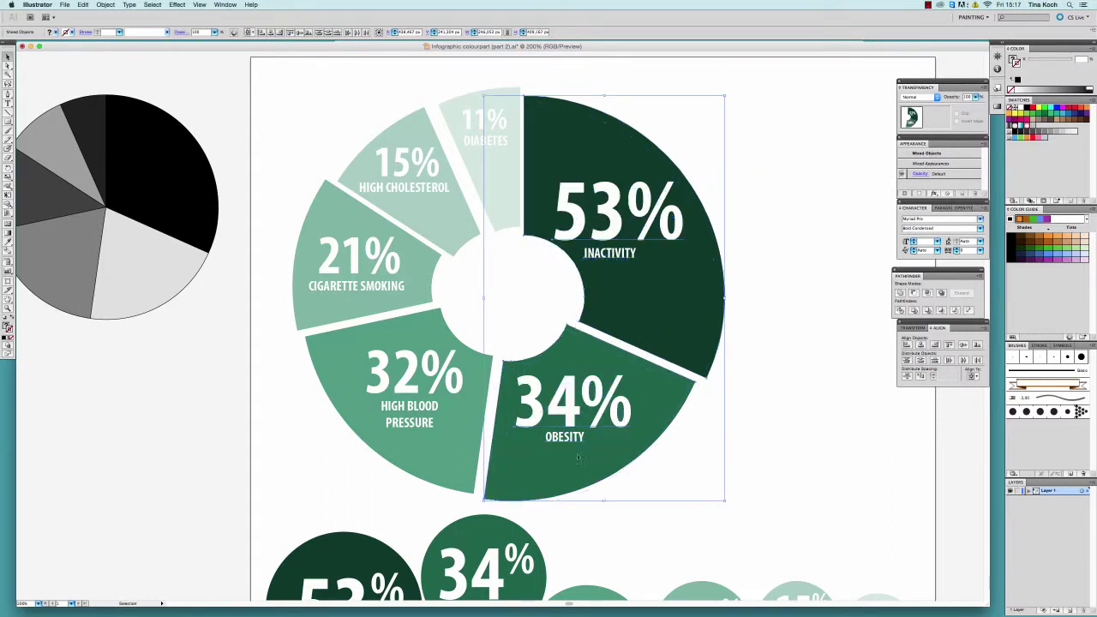
# - Nudge the 21% Cigarette Smoking and 32% High Blood Pressure slices with their labels slightly inward
pyautogui.click(364, 261)
pyautogui.moveTo(436, 282); pyautogui.dragTo(440, 282)
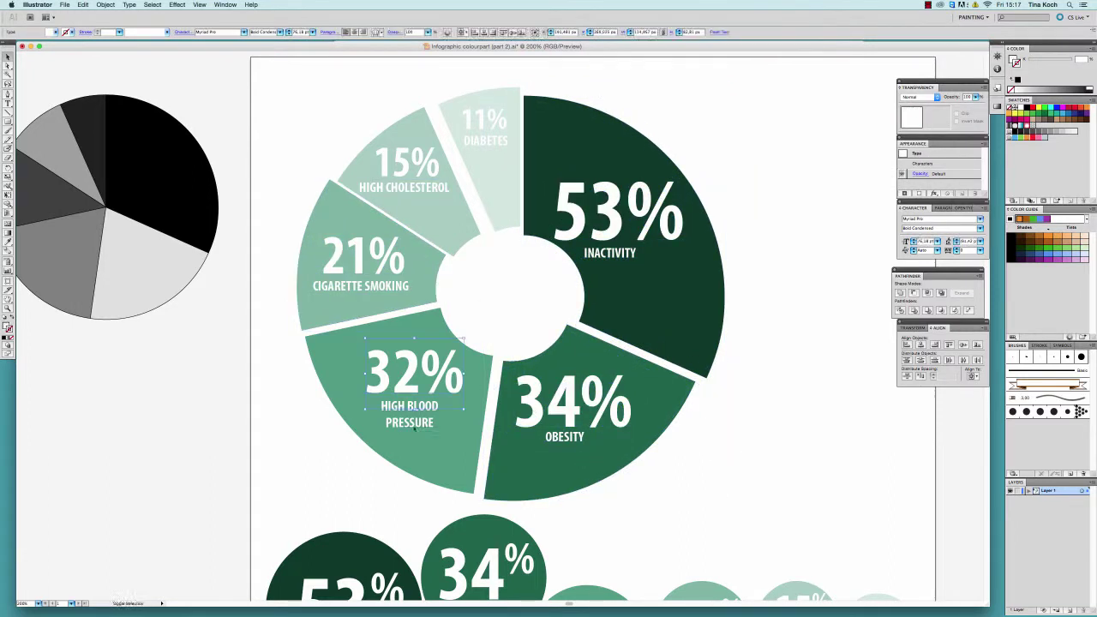
pyautogui.click(413, 460)
pyautogui.moveTo(413, 460); pyautogui.dragTo(418, 458)
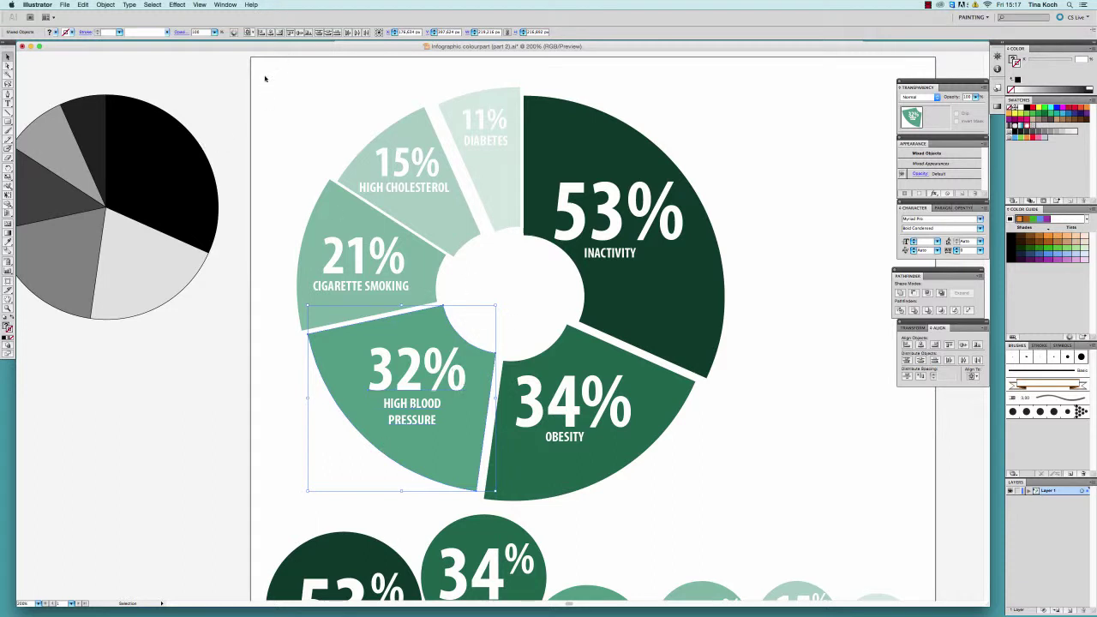
# - Give the whole donut chart, slices and labels, an orange stroke with RGB 247, 147, 30
pyautogui.moveTo(265, 79); pyautogui.dragTo(762, 507)
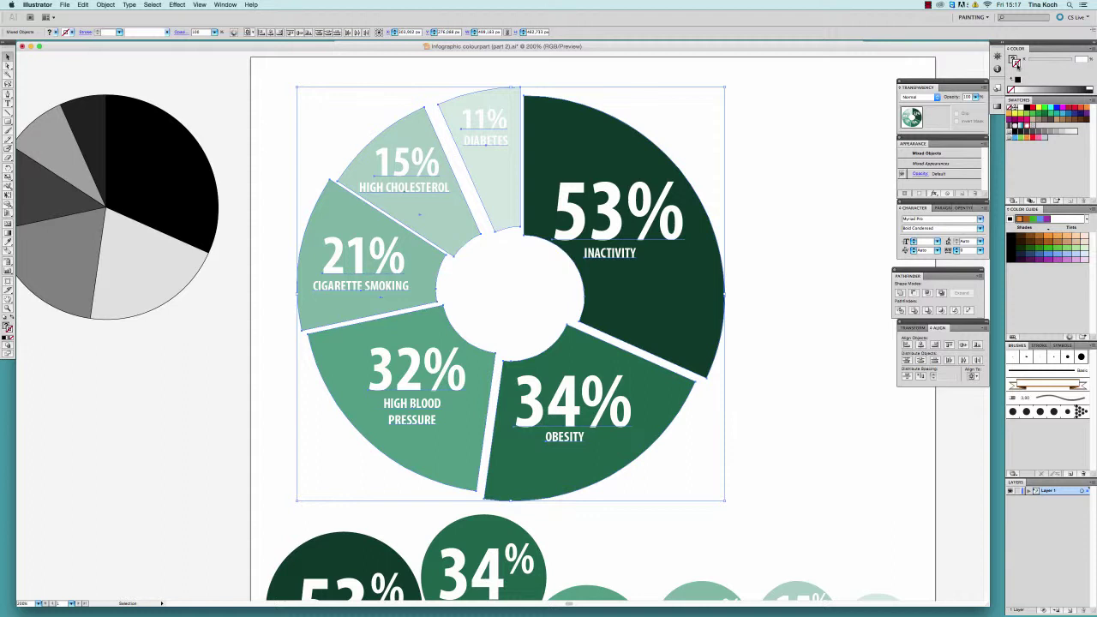
pyautogui.doubleClick(1016, 62)
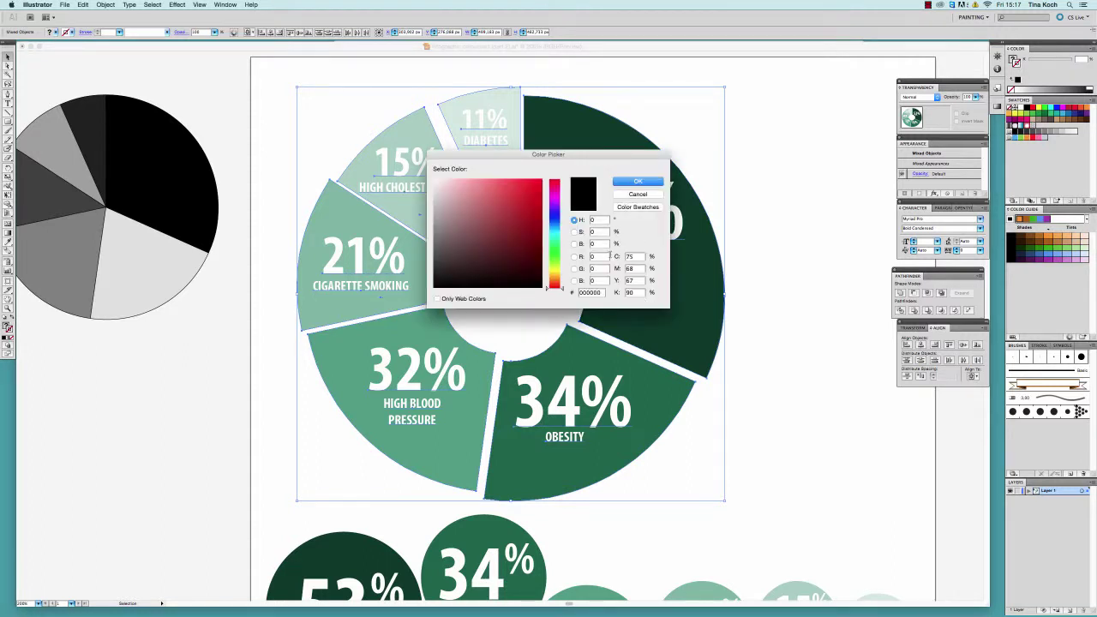
pyautogui.click(603, 257)
pyautogui.press('Tab')
pyautogui.write('147')
pyautogui.press('Tab')
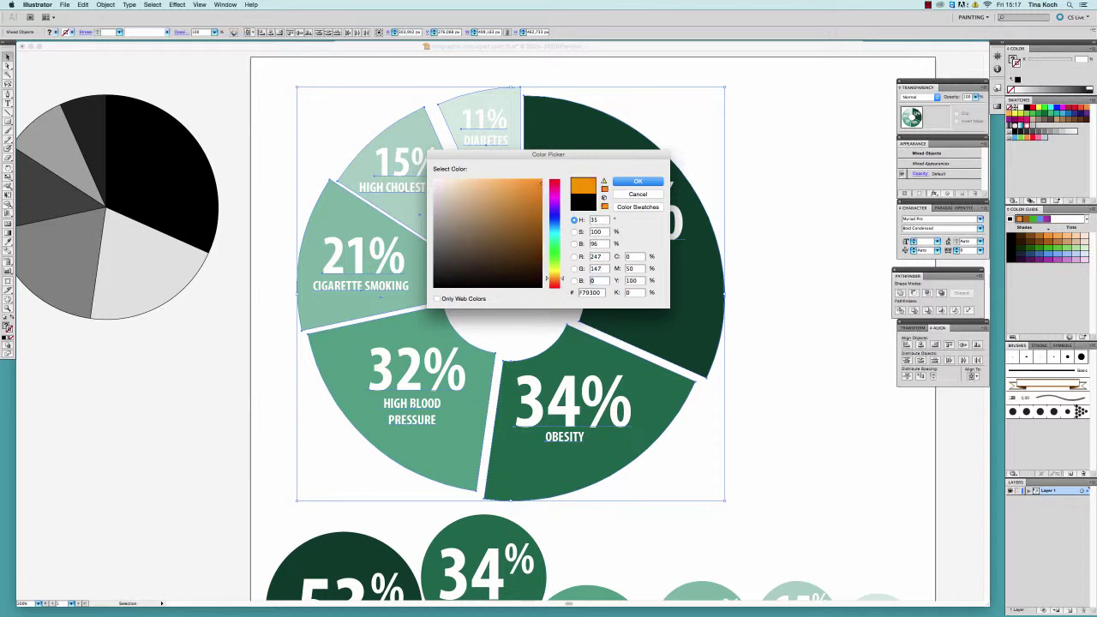
pyautogui.press('Return')
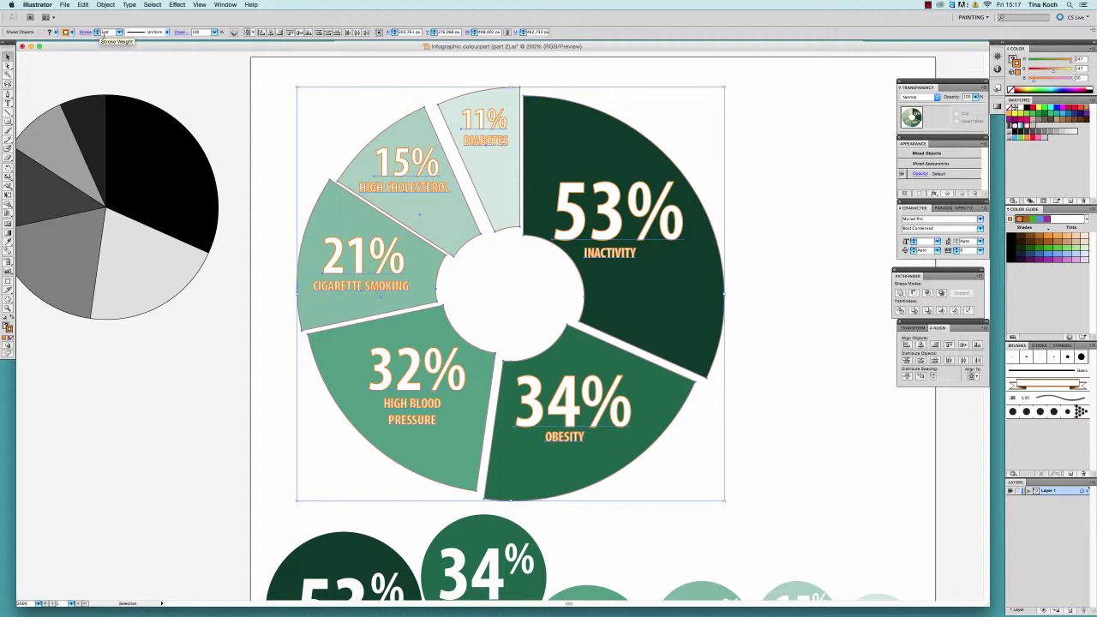
# - Set the stroke weight of the entire donut chart to 2 pt and deselect it
pyautogui.click(119, 32)
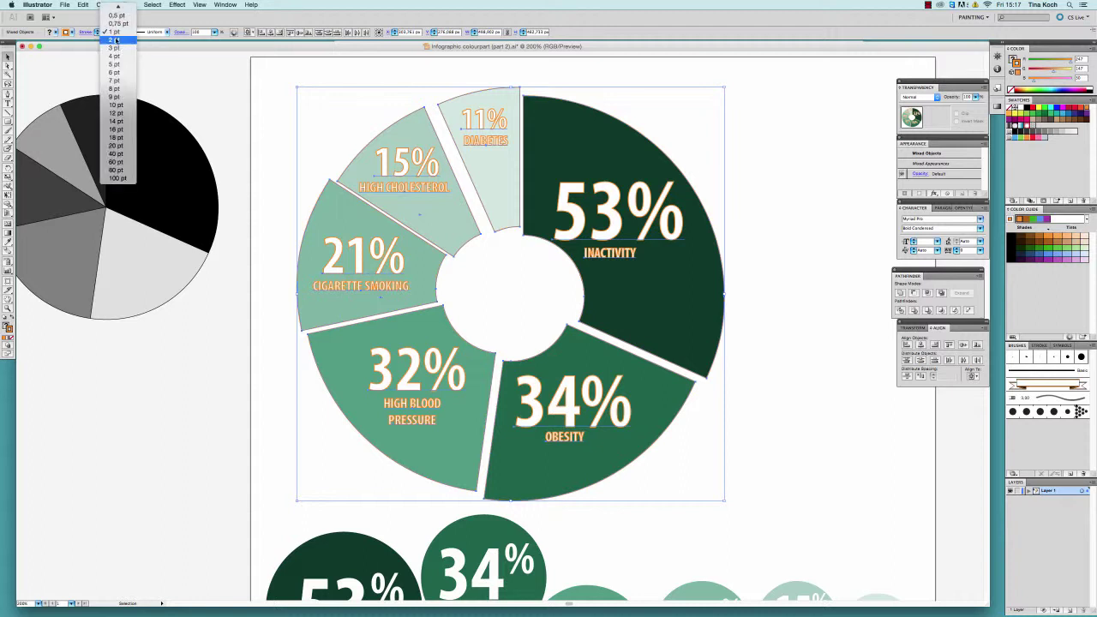
pyautogui.click(116, 39)
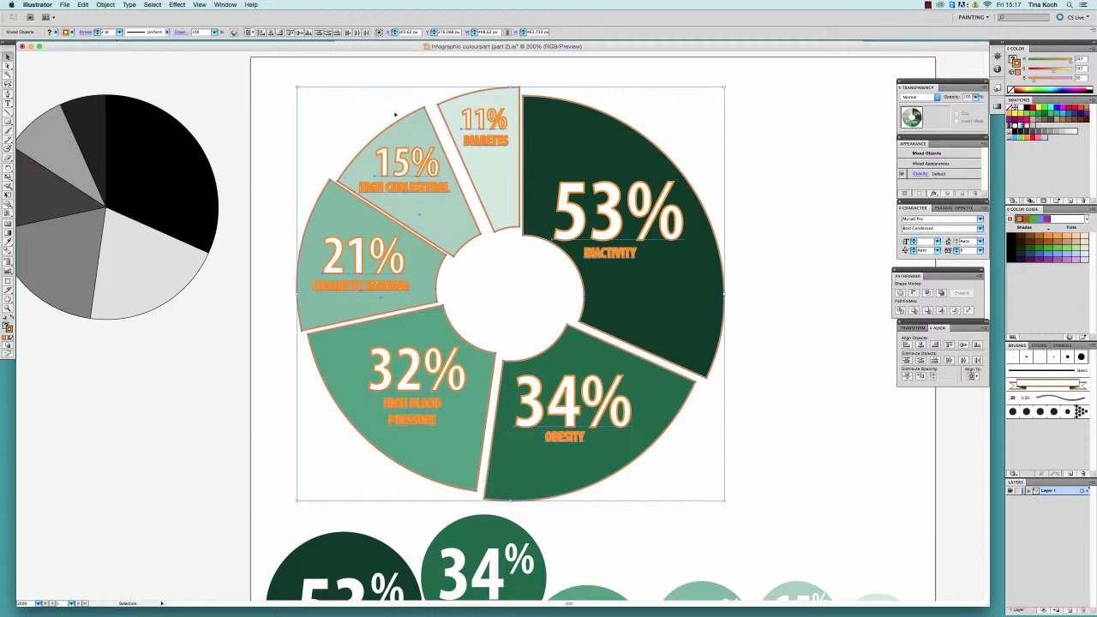
pyautogui.click(750, 150)
# - Set the stroke weight of the six percentage figures and their category labels to 1 pt
pyautogui.click(615, 225)
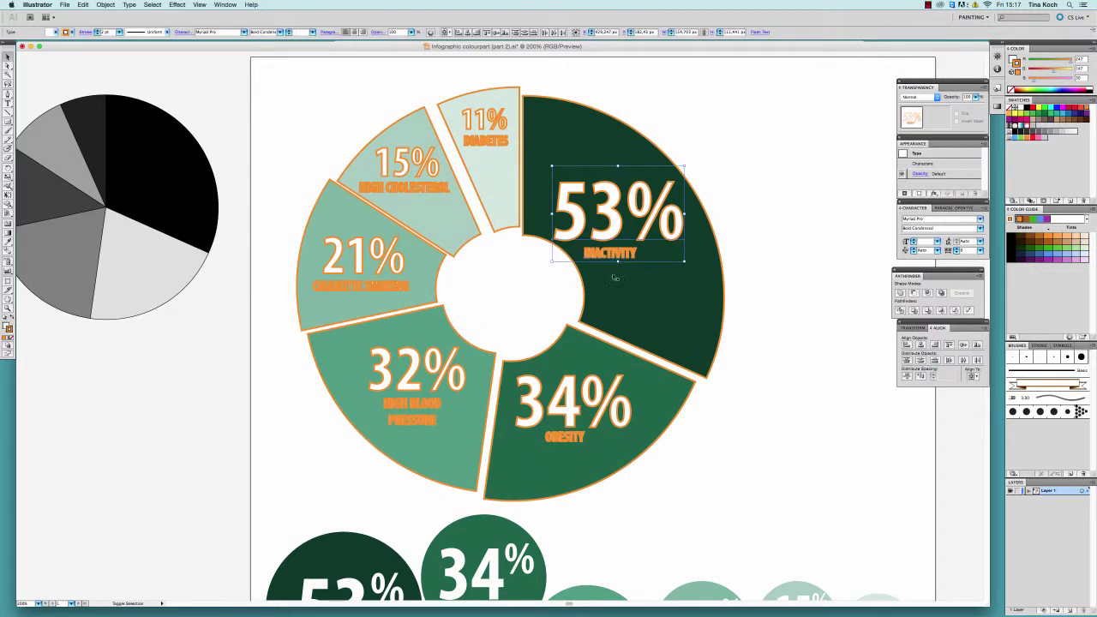
pyautogui.keyDown('shift'); pyautogui.click(580, 438); pyautogui.keyUp('shift')
pyautogui.keyDown('shift'); pyautogui.click(524, 415); pyautogui.keyUp('shift')
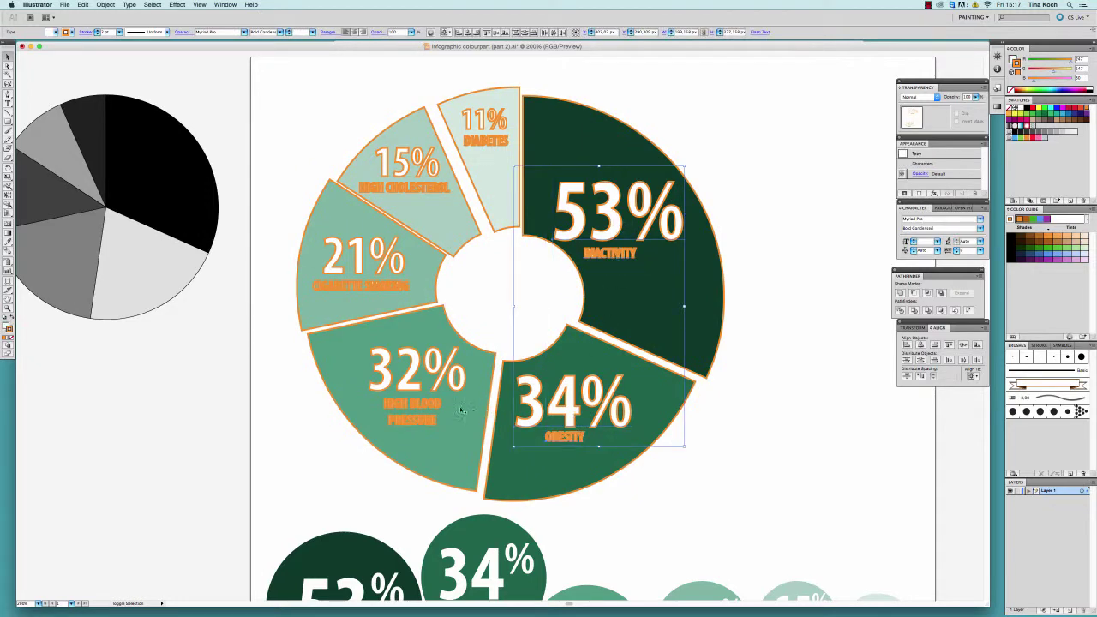
pyautogui.keyDown('shift'); pyautogui.click(432, 410); pyautogui.keyUp('shift')
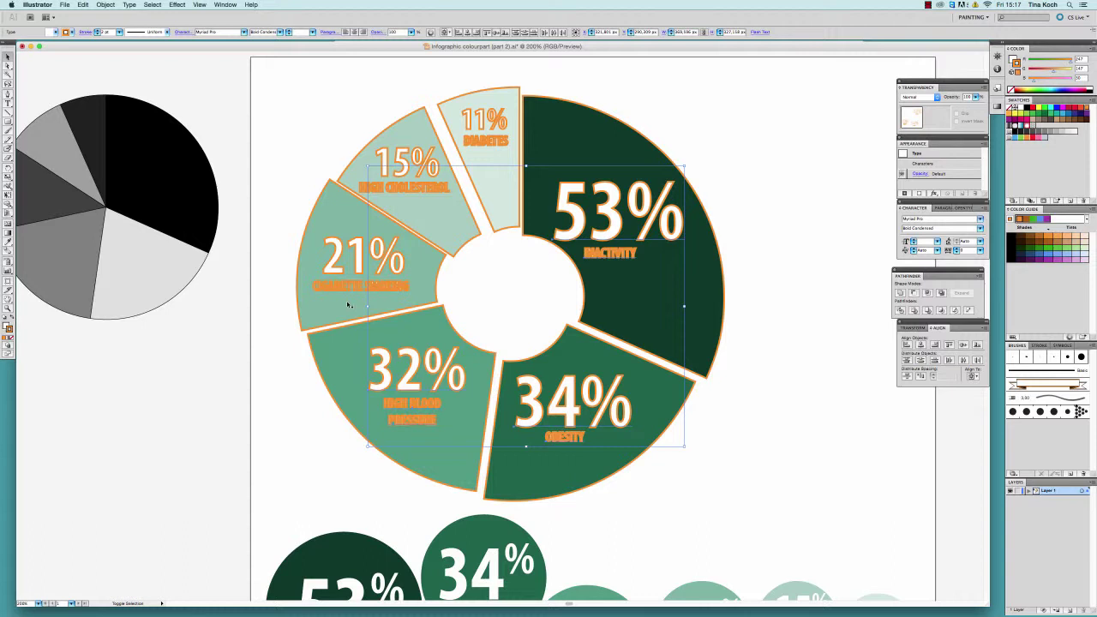
pyautogui.keyDown('shift'); pyautogui.click(353, 269); pyautogui.keyUp('shift')
pyautogui.keyDown('shift'); pyautogui.click(410, 162); pyautogui.keyUp('shift')
pyautogui.keyDown('shift'); pyautogui.click(501, 122); pyautogui.keyUp('shift')
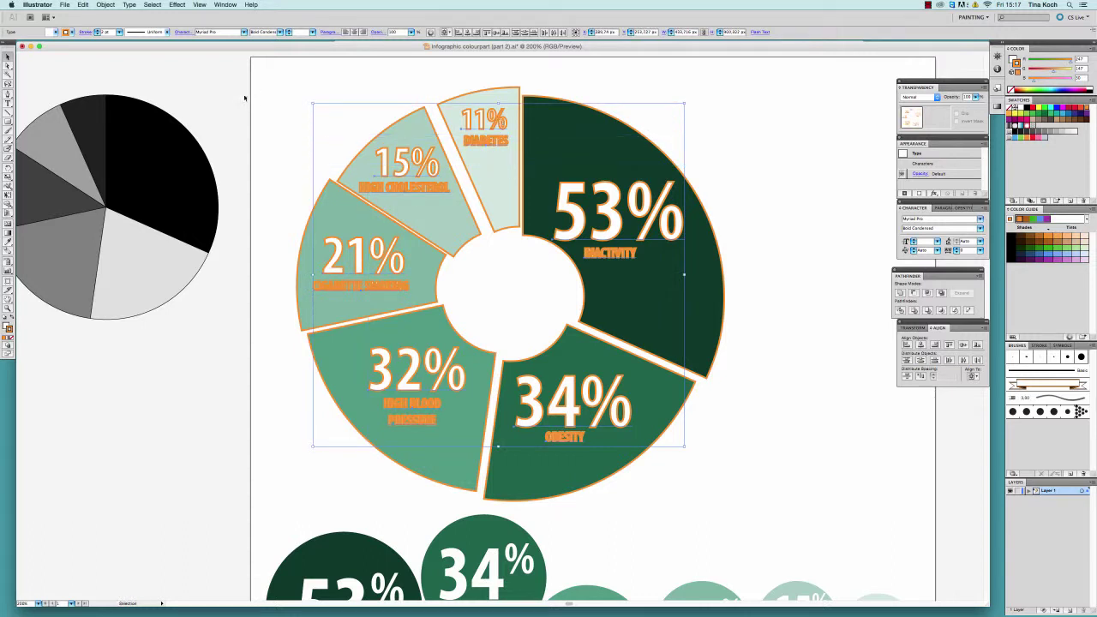
pyautogui.click(119, 32)
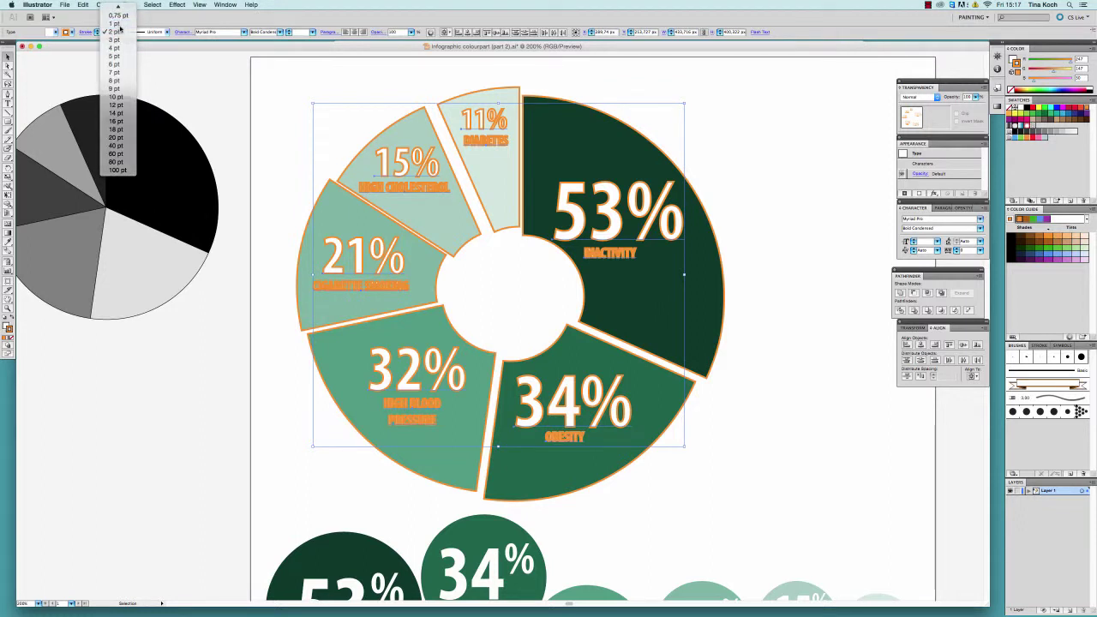
pyautogui.click(114, 23)
pyautogui.click(732, 171)
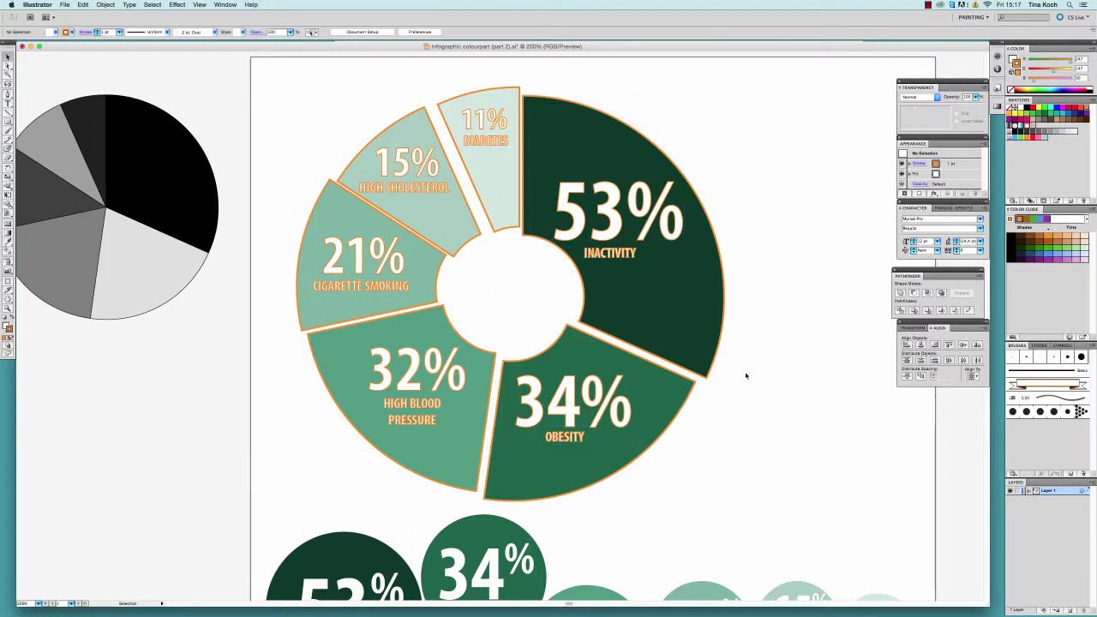
# - Remove the orange stroke from the category names under the percentages, leaving the percentage figures outlined
pyautogui.click(412, 191)
pyautogui.keyDown('shift'); pyautogui.click(487, 143); pyautogui.keyUp('shift')
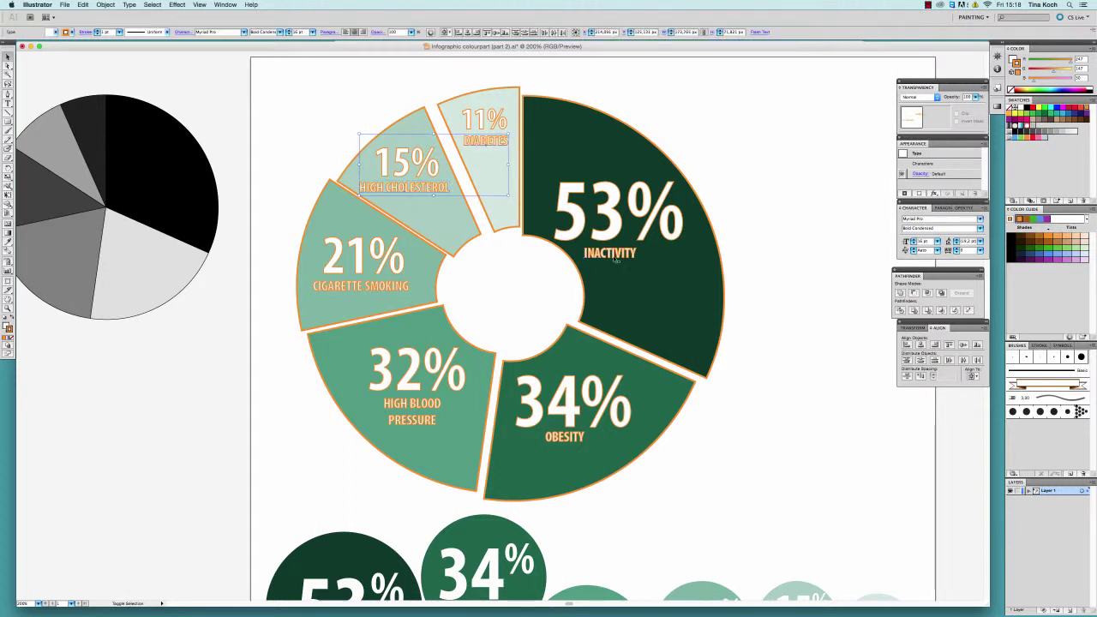
pyautogui.keyDown('shift'); pyautogui.click(613, 257); pyautogui.keyUp('shift')
pyautogui.keyDown('shift'); pyautogui.click(566, 441); pyautogui.keyUp('shift')
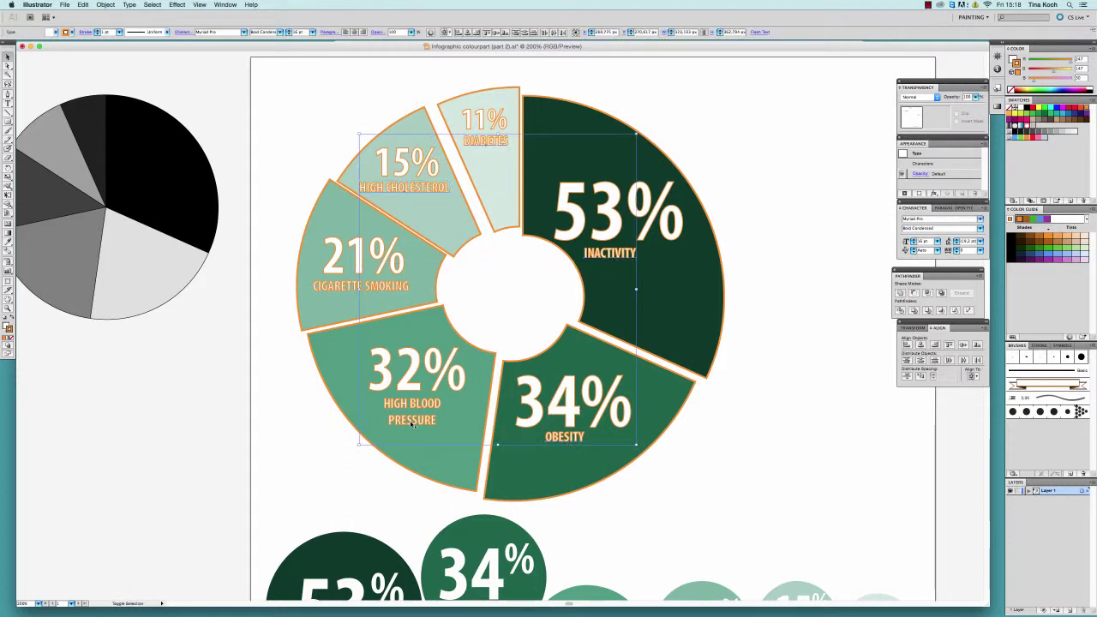
pyautogui.keyDown('shift'); pyautogui.click(341, 285); pyautogui.keyUp('shift')
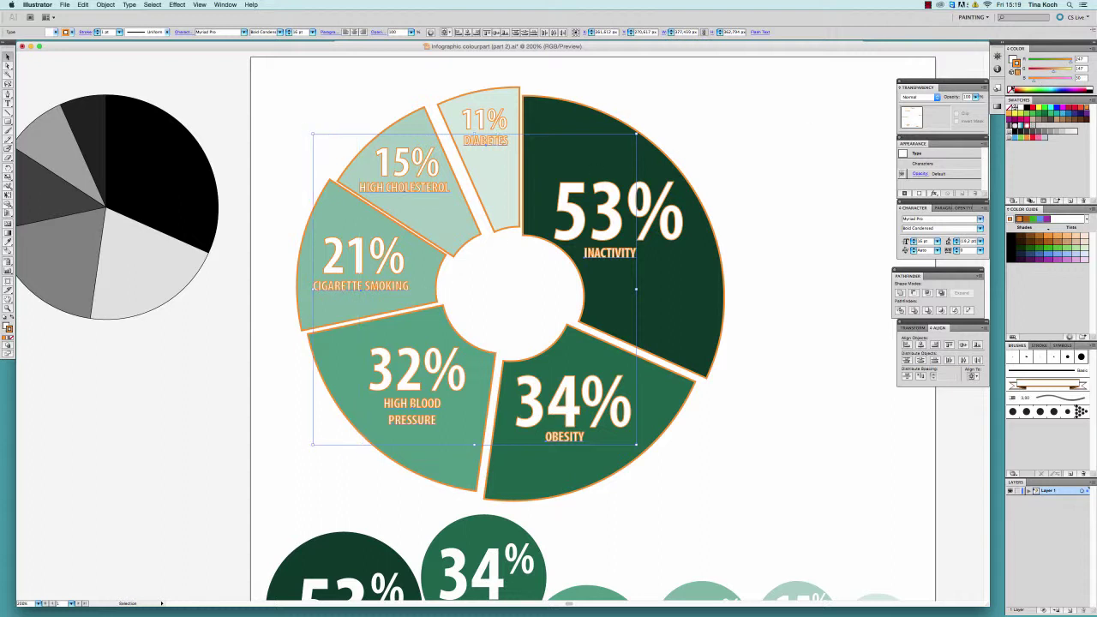
pyautogui.click(727, 155)
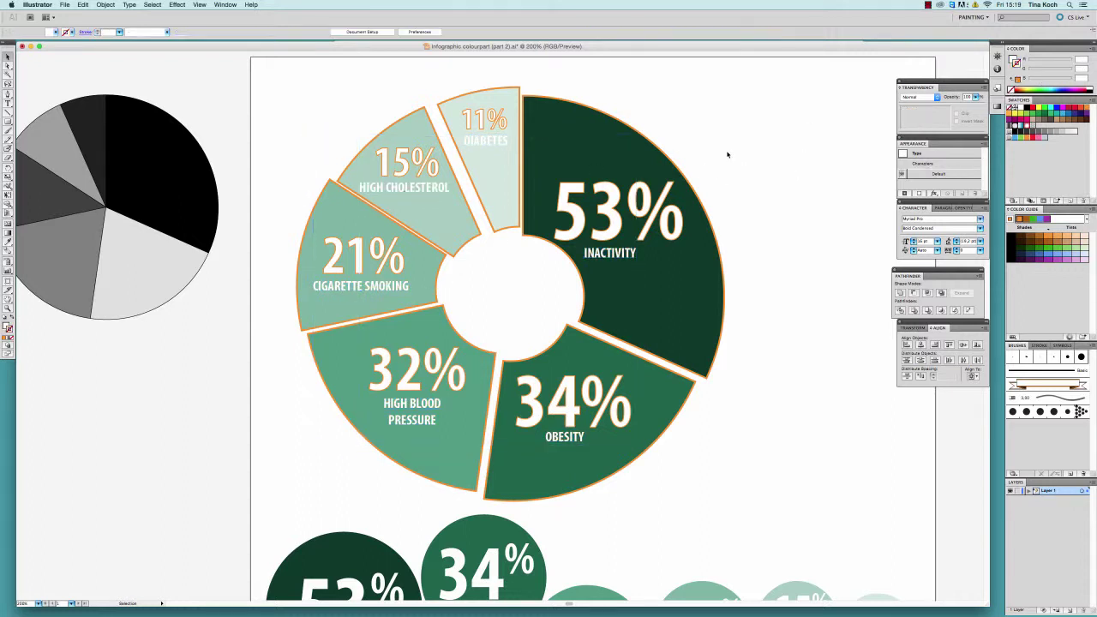
# - Select all six slices of the donut chart and start the 3D Extrude & Bevel effect on them
pyautogui.click(705, 321)
pyautogui.keyDown('shift'); pyautogui.click(548, 477); pyautogui.keyUp('shift')
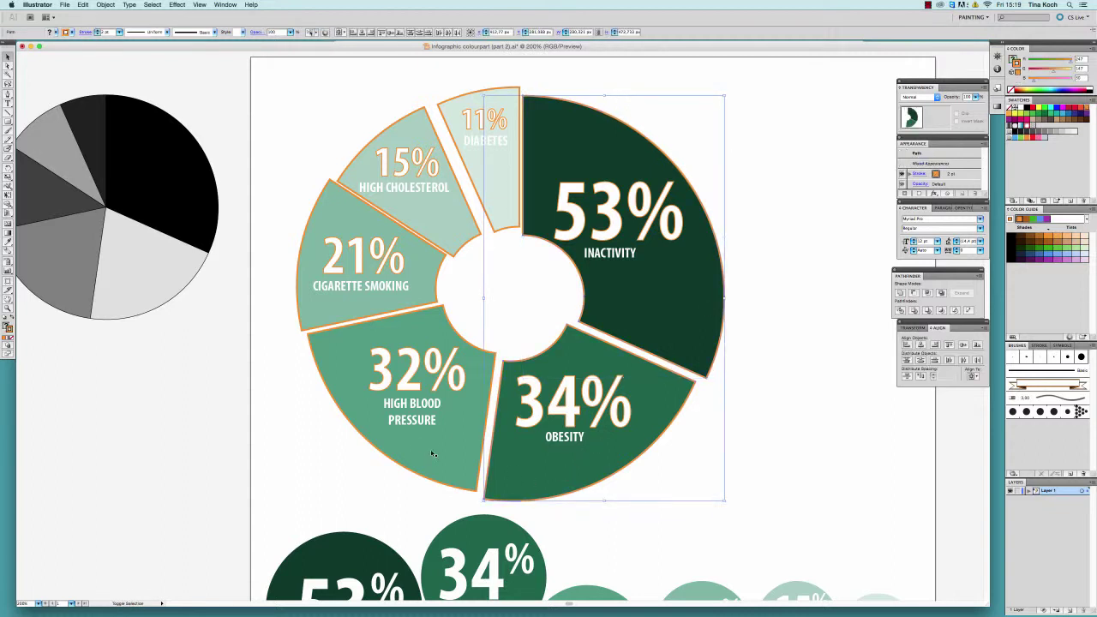
pyautogui.keyDown('shift'); pyautogui.click(431, 453); pyautogui.keyUp('shift')
pyautogui.keyDown('shift'); pyautogui.click(304, 285); pyautogui.keyUp('shift')
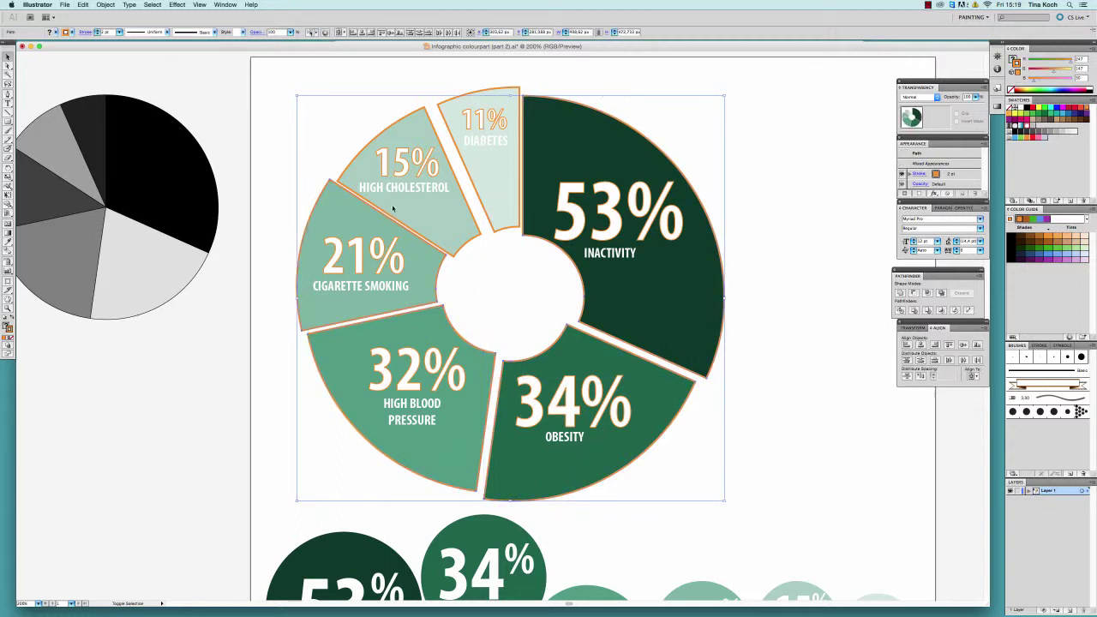
pyautogui.keyDown('shift'); pyautogui.click(490, 181); pyautogui.keyUp('shift')
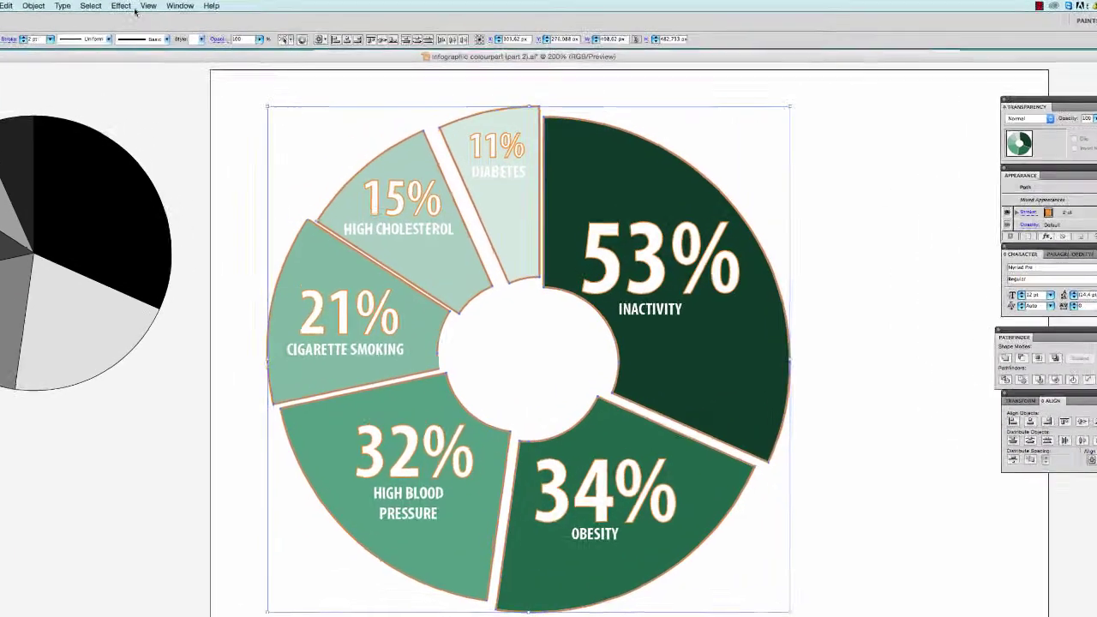
pyautogui.click(177, 4)
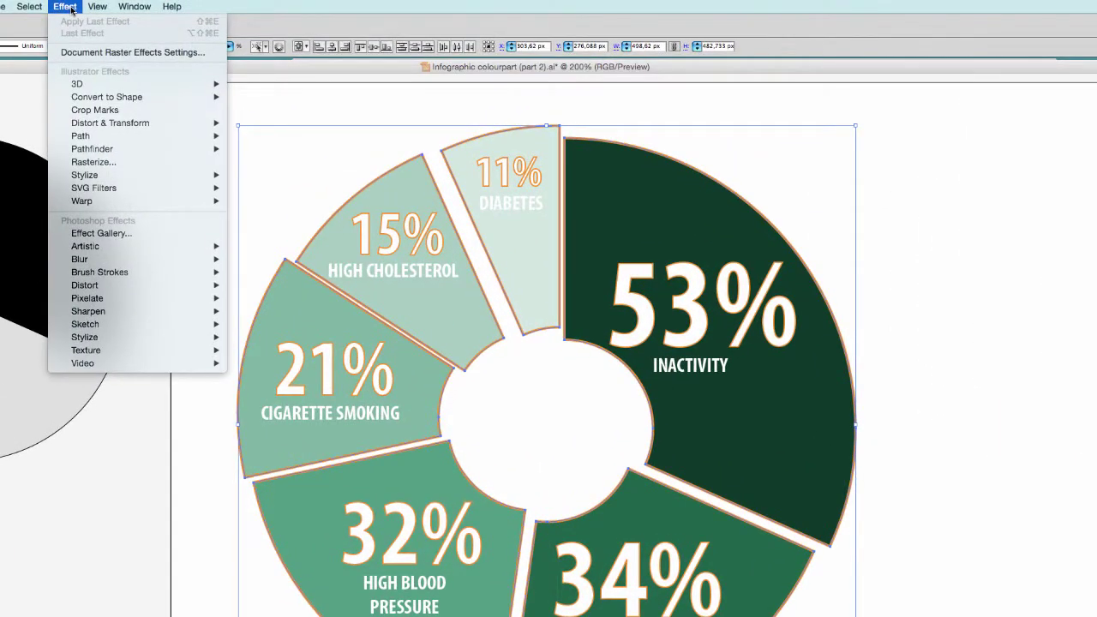
pyautogui.moveTo(97, 86)
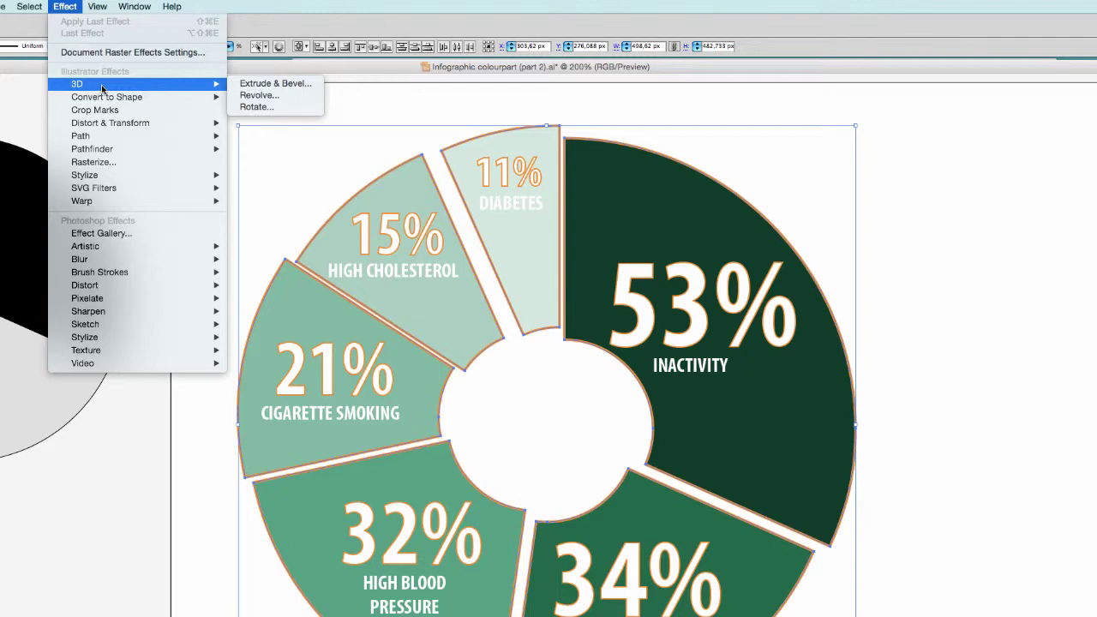
pyautogui.click(310, 84)
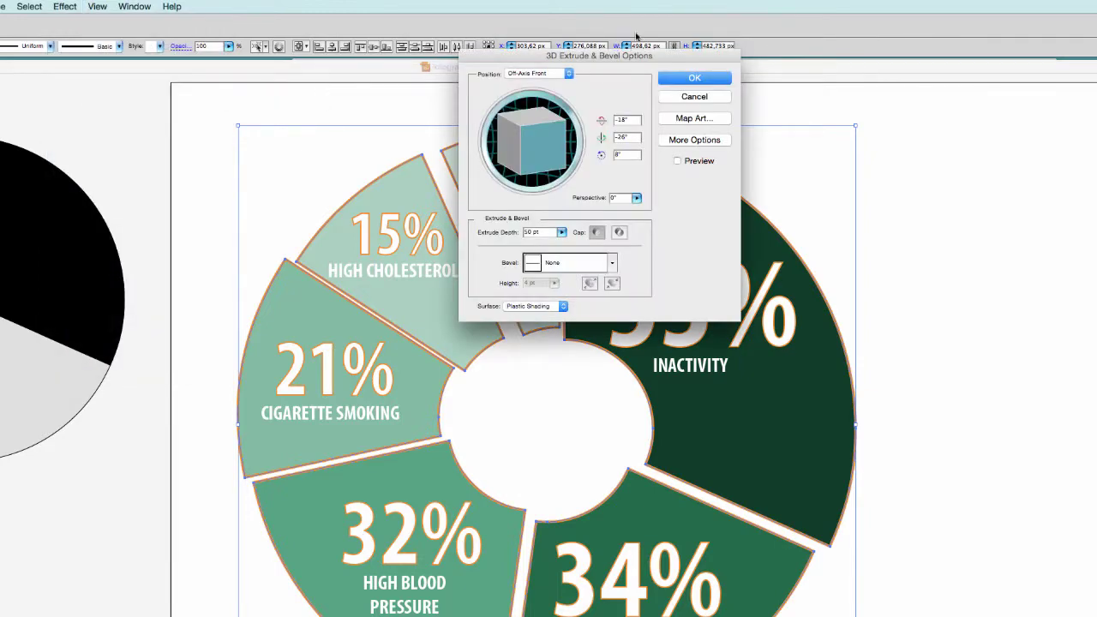
pyautogui.moveTo(640, 54); pyautogui.dragTo(947, 176)
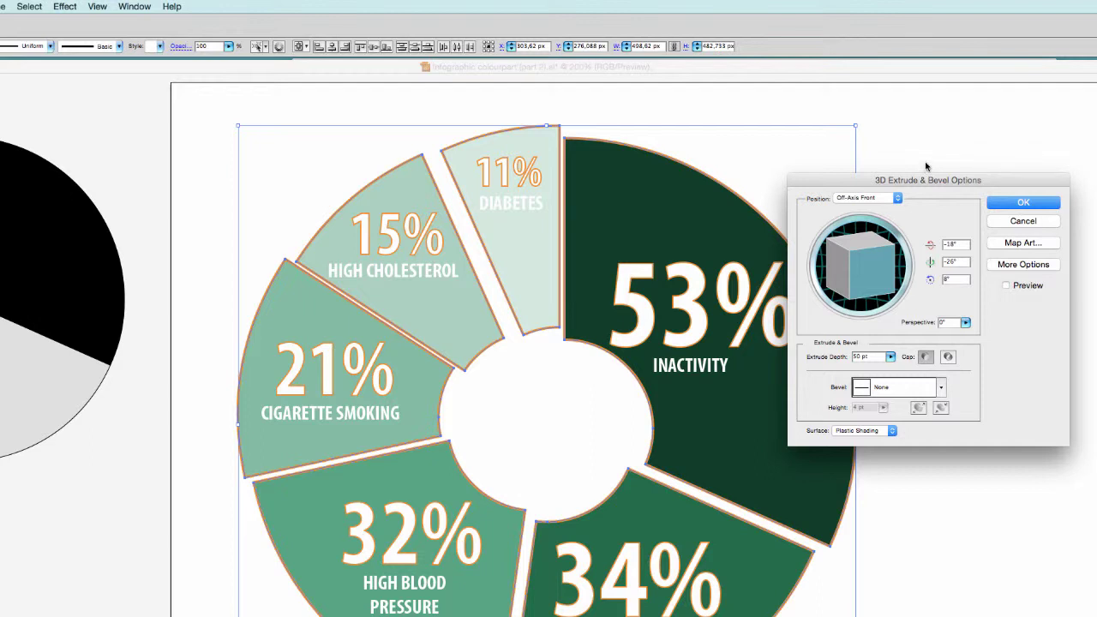
# - Turn on the effect preview and rotate the extrusion freely until the slices face almost straight forward
pyautogui.moveTo(870, 250); pyautogui.dragTo(854, 271)
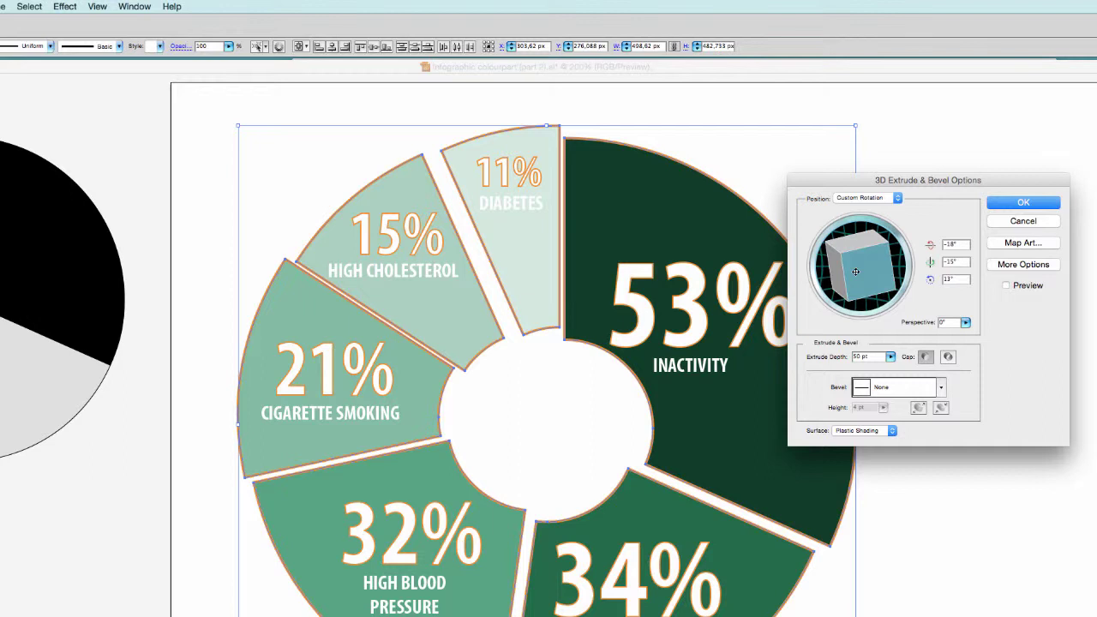
pyautogui.moveTo(856, 272); pyautogui.dragTo(862, 268)
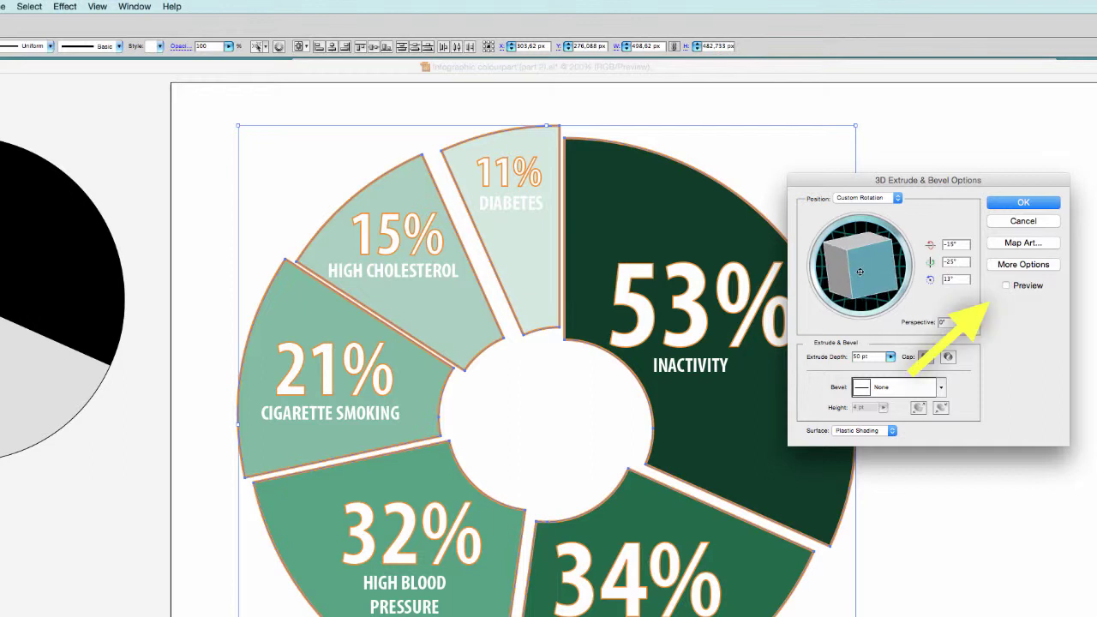
pyautogui.click(1006, 287)
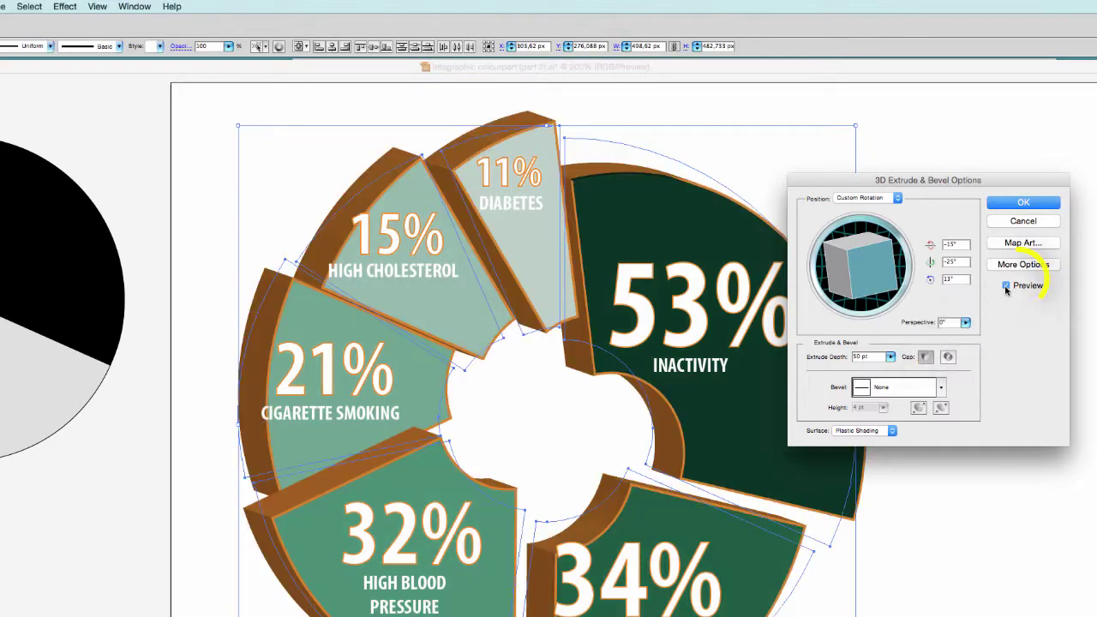
pyautogui.moveTo(878, 283); pyautogui.dragTo(860, 274)
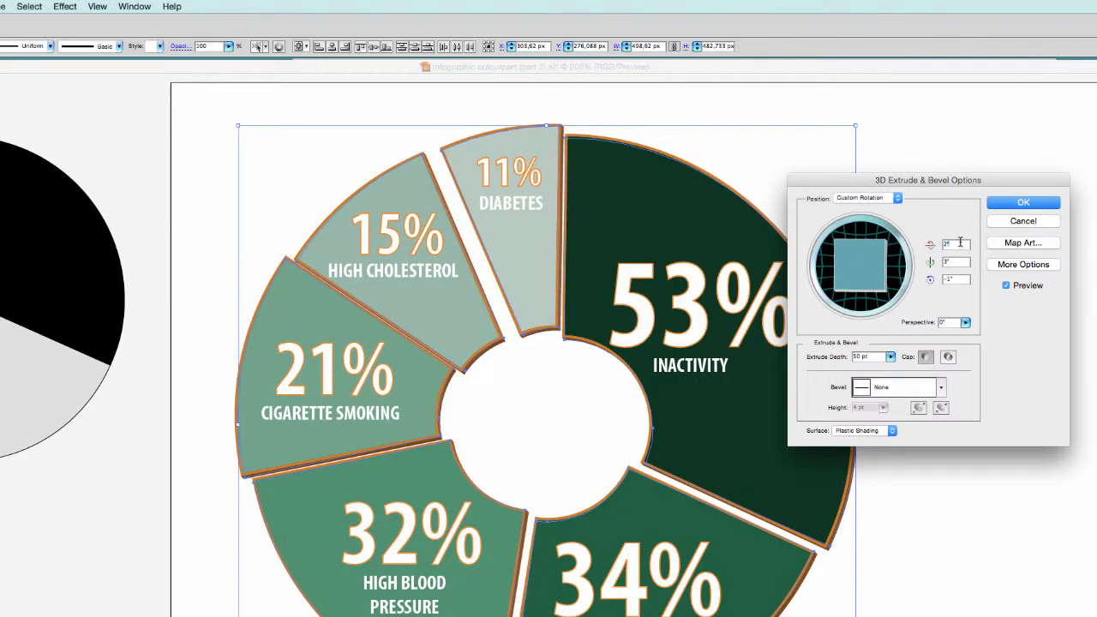
# - Try an X-axis rotation of -18° for the extruded slices
pyautogui.press('BackSpace')
pyautogui.press('BackSpace')
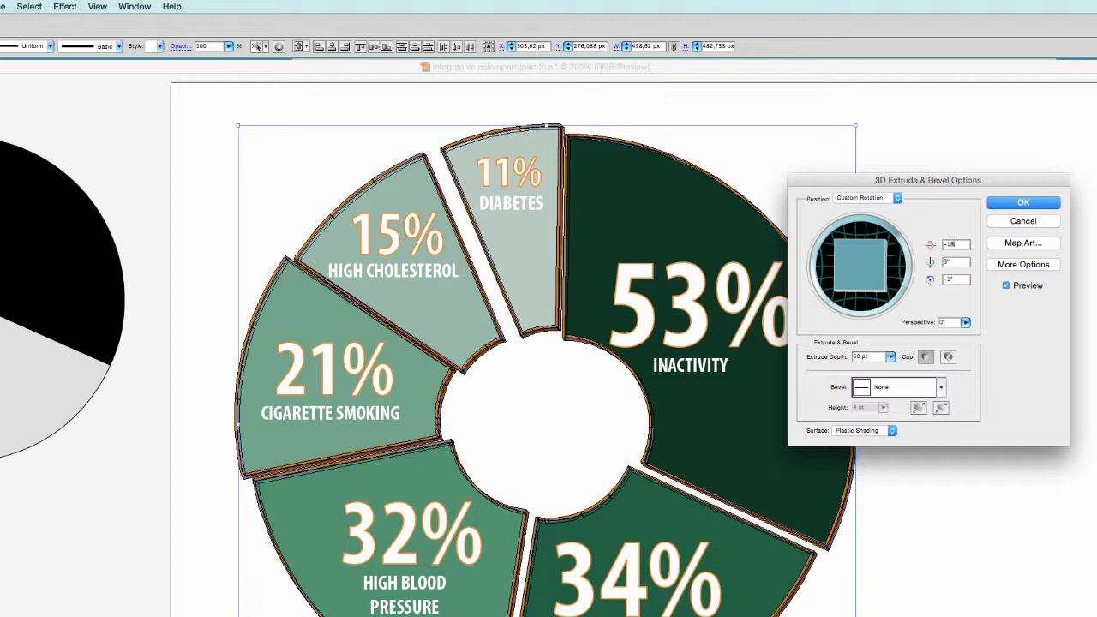
pyautogui.write('-18')
pyautogui.press('Tab')
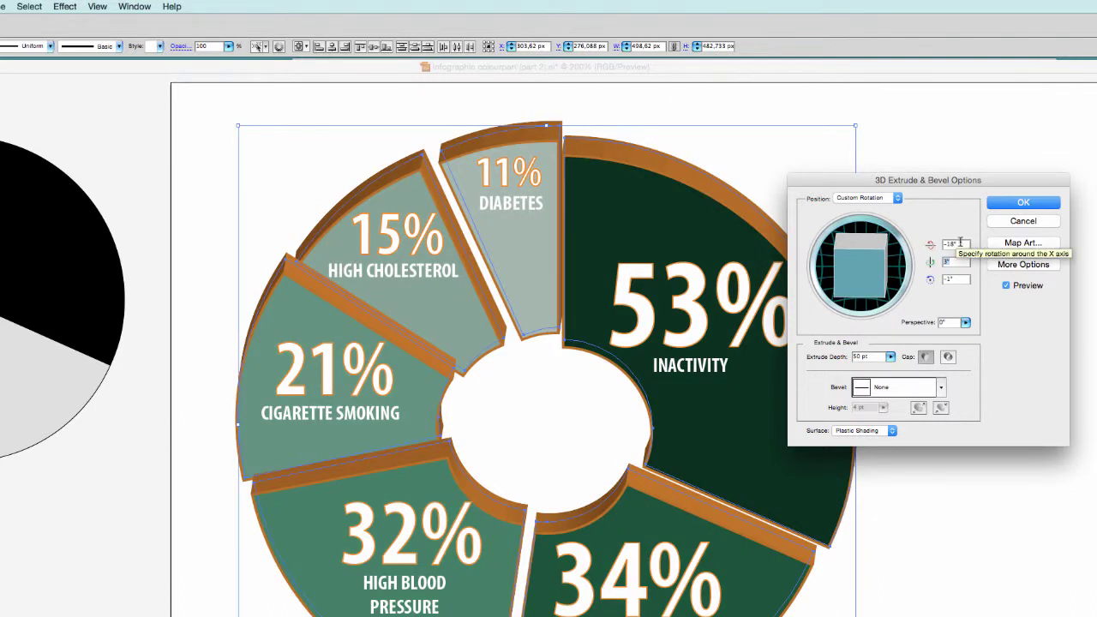
# - Set the X-axis rotation of the extruded slices to 35°
pyautogui.moveTo(959, 243); pyautogui.dragTo(943, 244)
pyautogui.write('3')
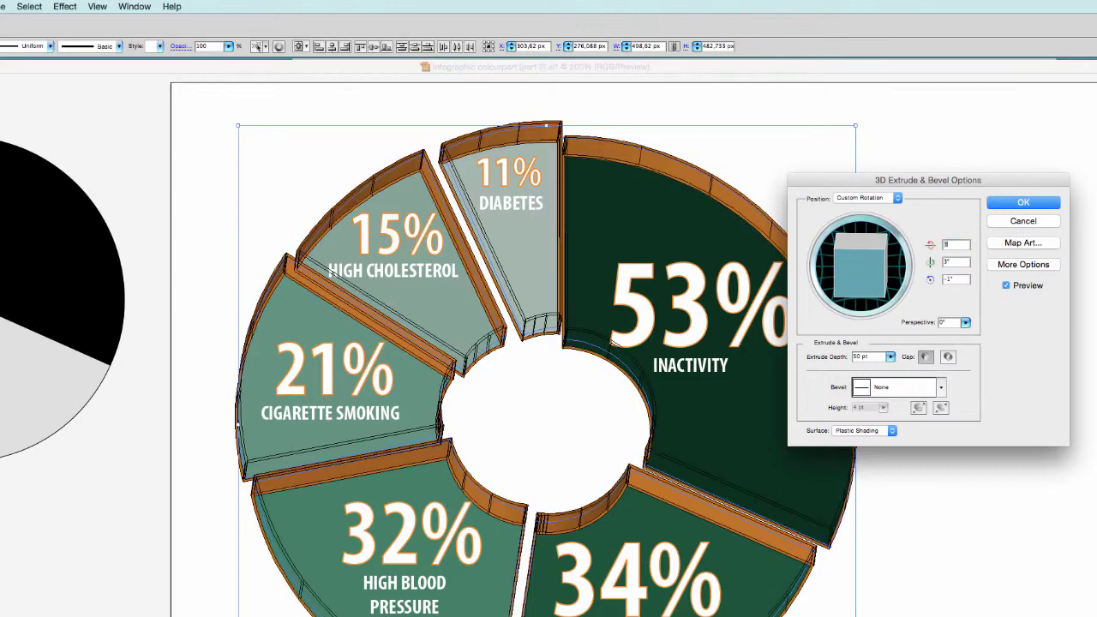
pyautogui.write('5')
pyautogui.press('Tab')
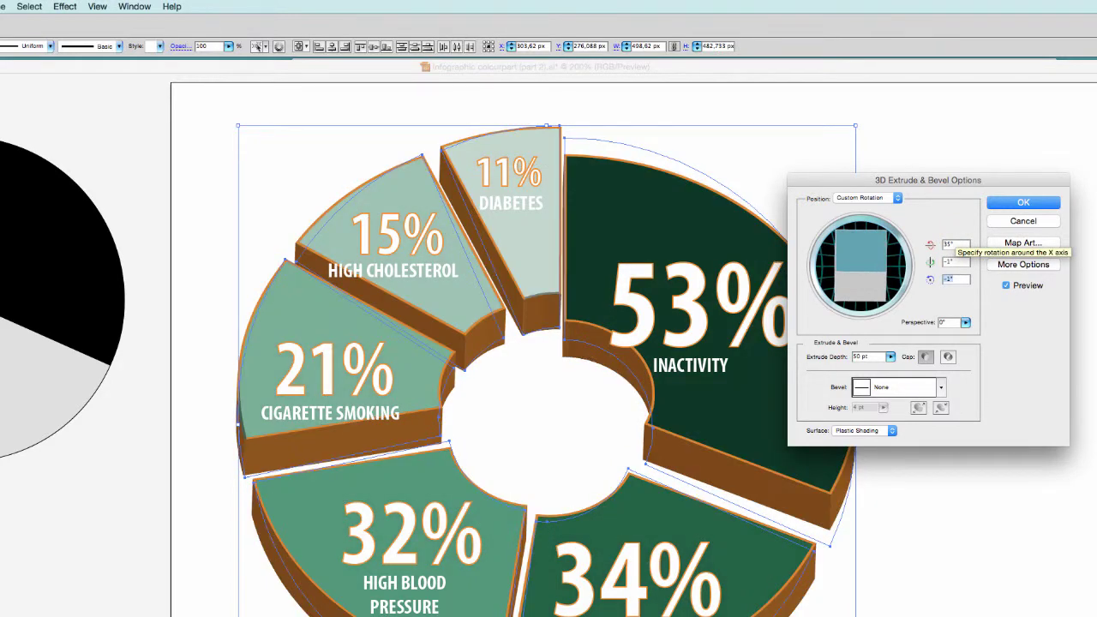
# - Set the perspective to 8° and the extrude depth to 38 pt
pyautogui.press('Tab')
pyautogui.write('8')
pyautogui.press('Tab')
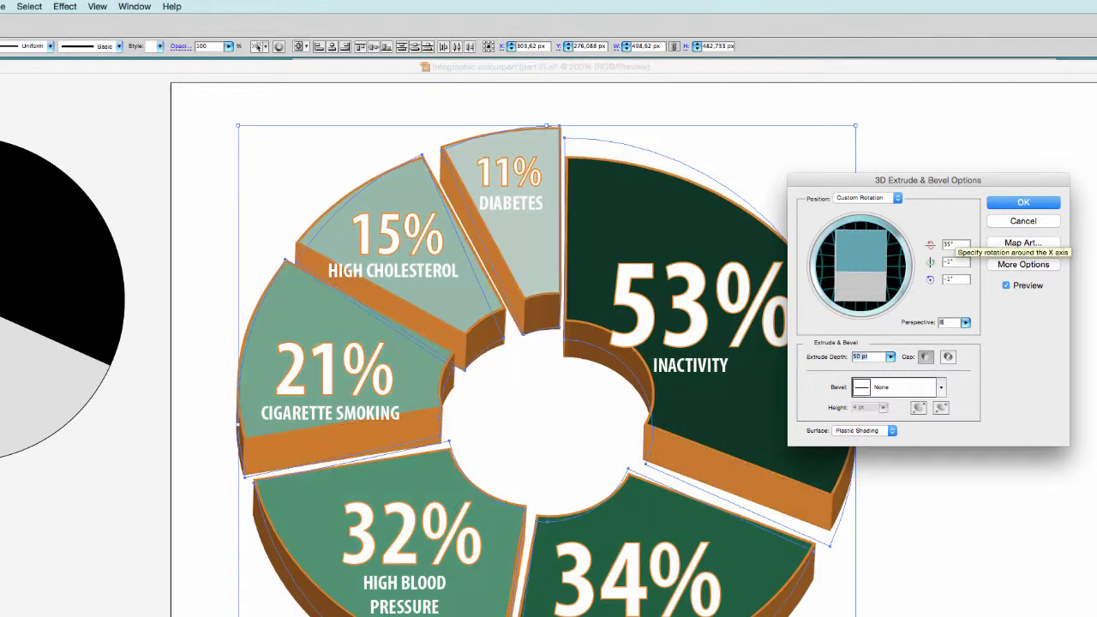
pyautogui.write('38')
pyautogui.click(926, 362)
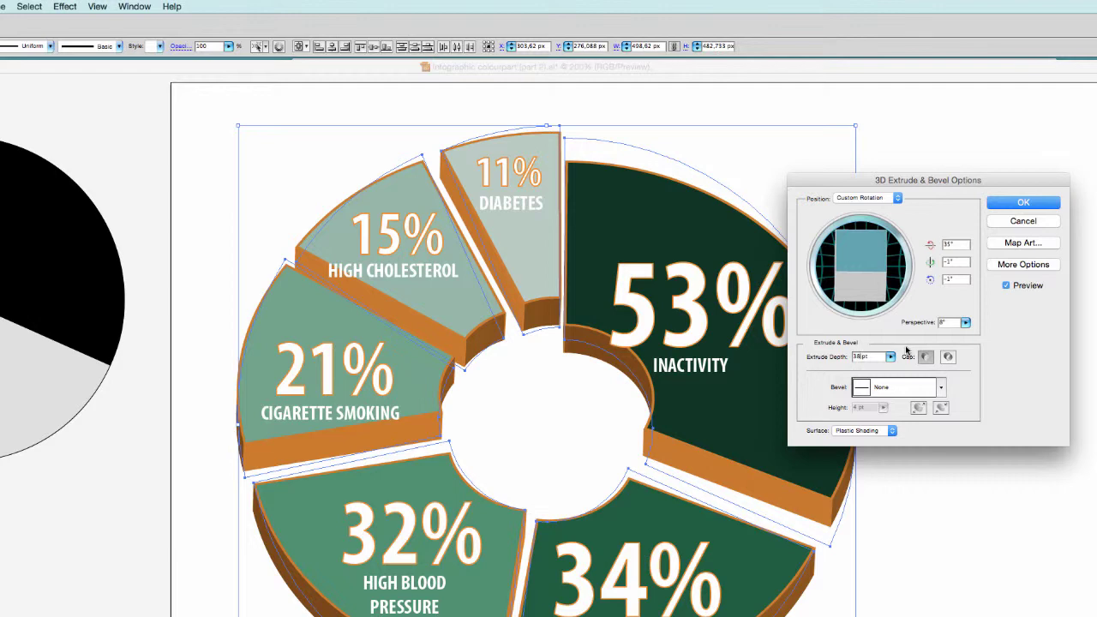
# - Tilt the slices freely to an X-axis rotation of 29° and apply the 3D effect
pyautogui.moveTo(860, 271); pyautogui.dragTo(865, 273)
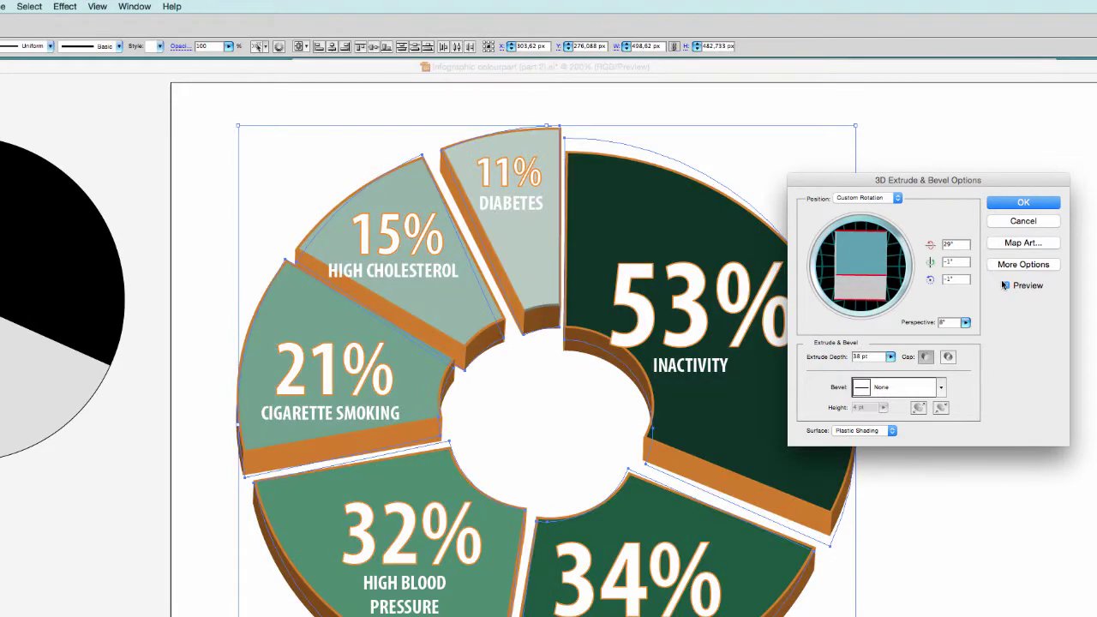
pyautogui.click(1024, 203)
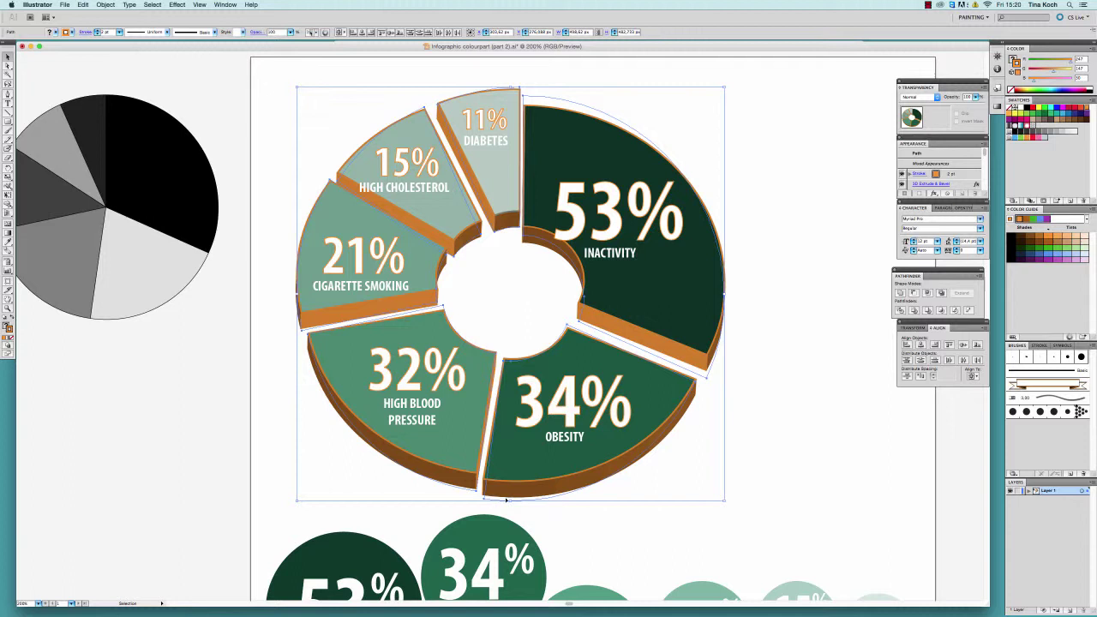
# - Squash the extruded slices vertically to about 283 px high and move them down below the 11% figure
pyautogui.moveTo(511, 500); pyautogui.dragTo(516, 319)
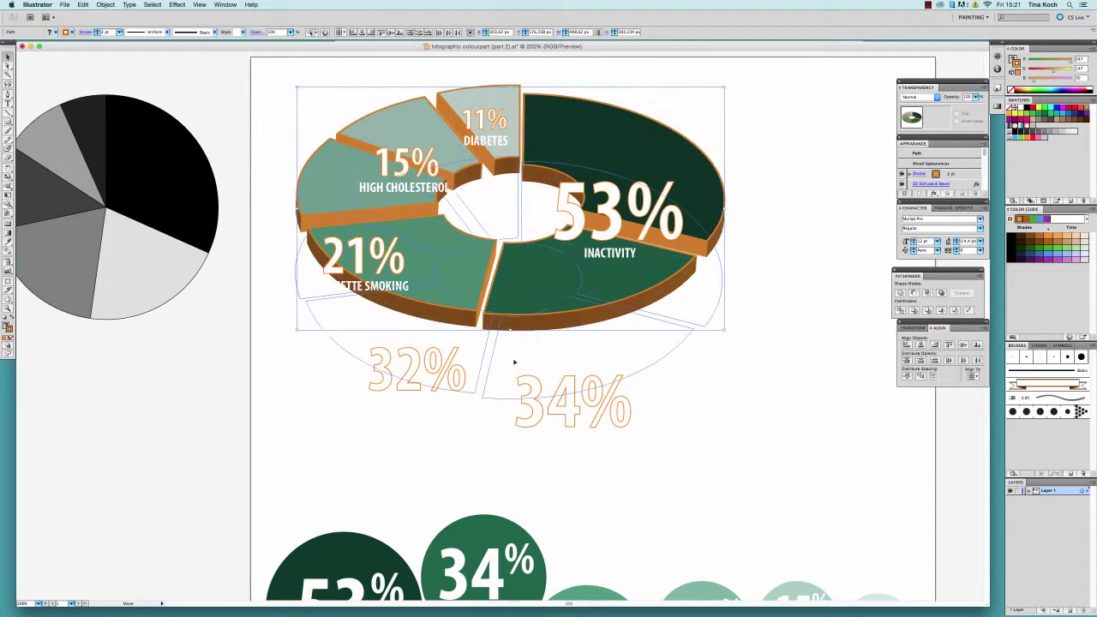
pyautogui.moveTo(515, 362); pyautogui.dragTo(514, 388)
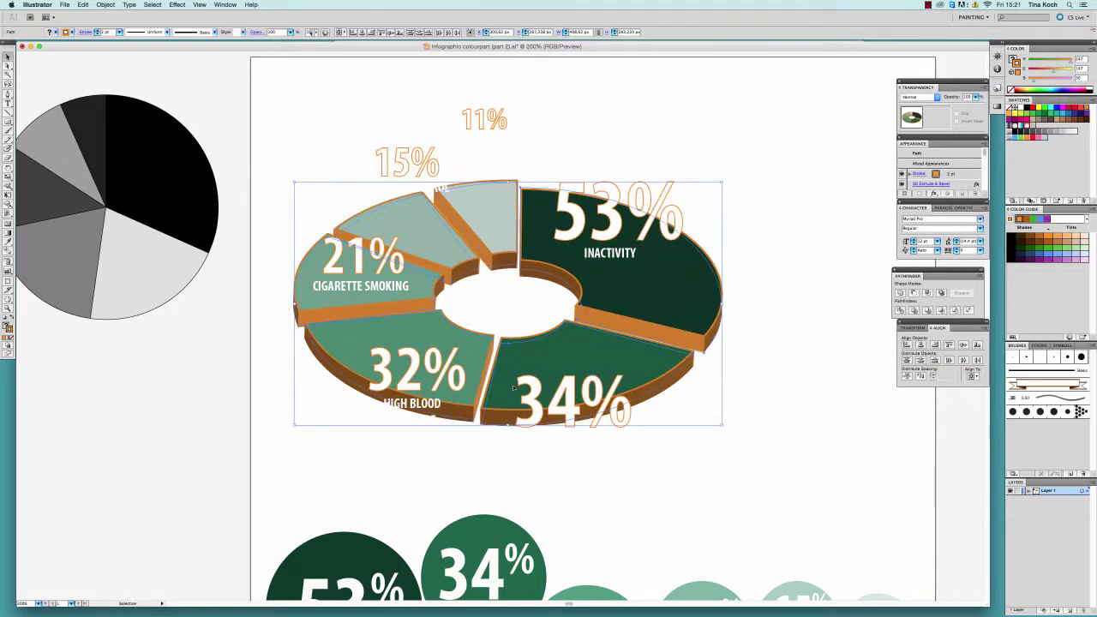
# - Reposition the 53% Inactivity, 34% Obesity and 32% High Blood Pressure labels over their squashed slices
pyautogui.click(560, 233)
pyautogui.moveTo(607, 257); pyautogui.dragTo(606, 272)
pyautogui.moveTo(694, 476); pyautogui.dragTo(538, 414)
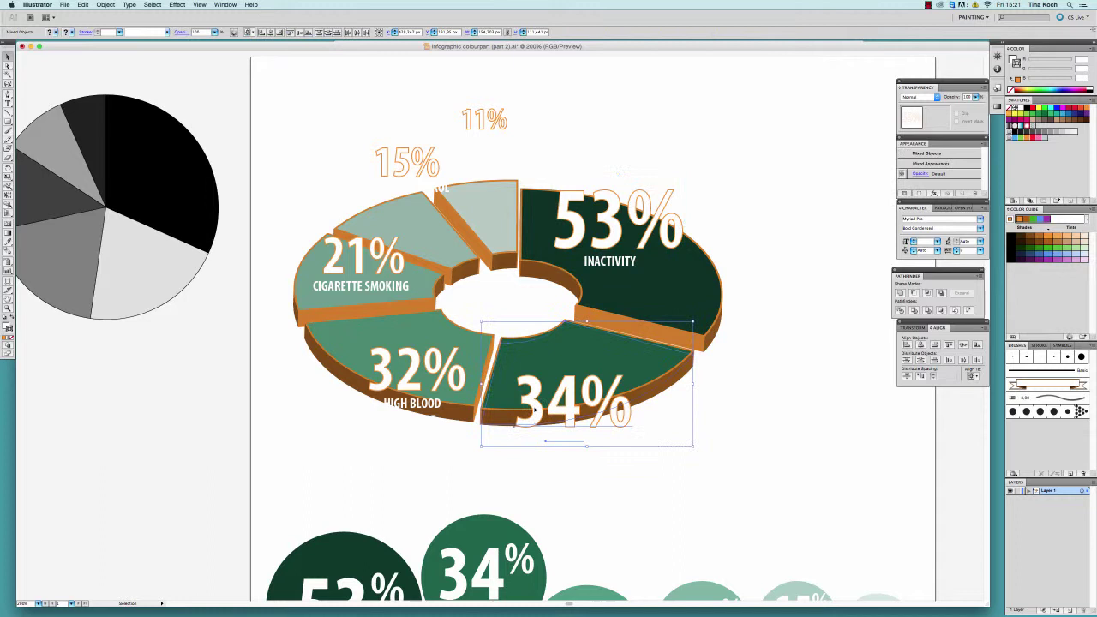
pyautogui.click(566, 417)
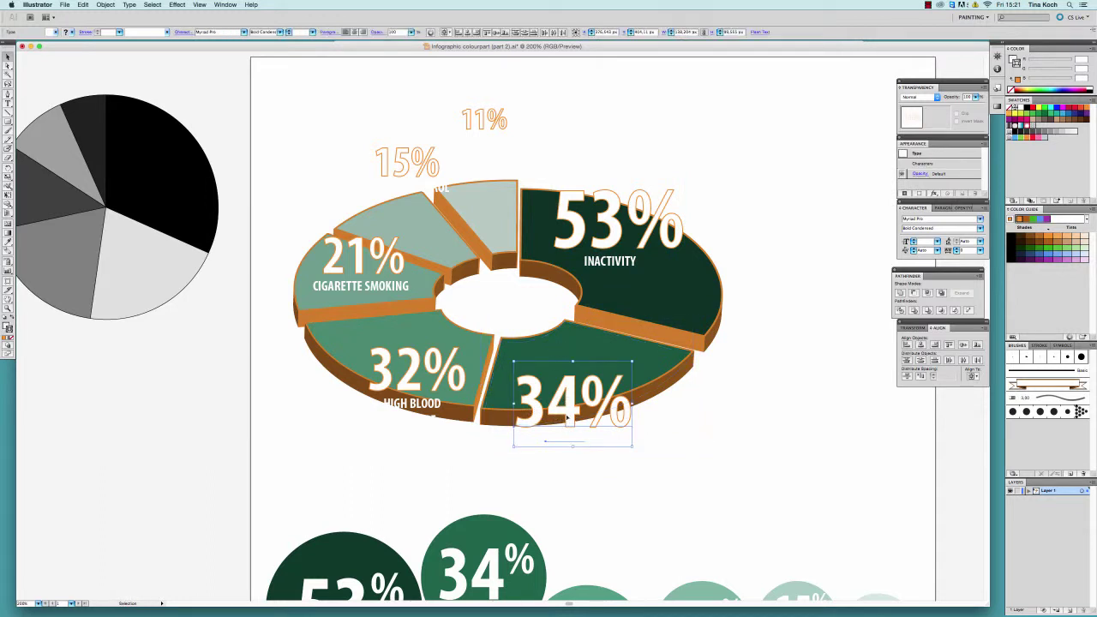
pyautogui.moveTo(567, 418); pyautogui.dragTo(567, 361)
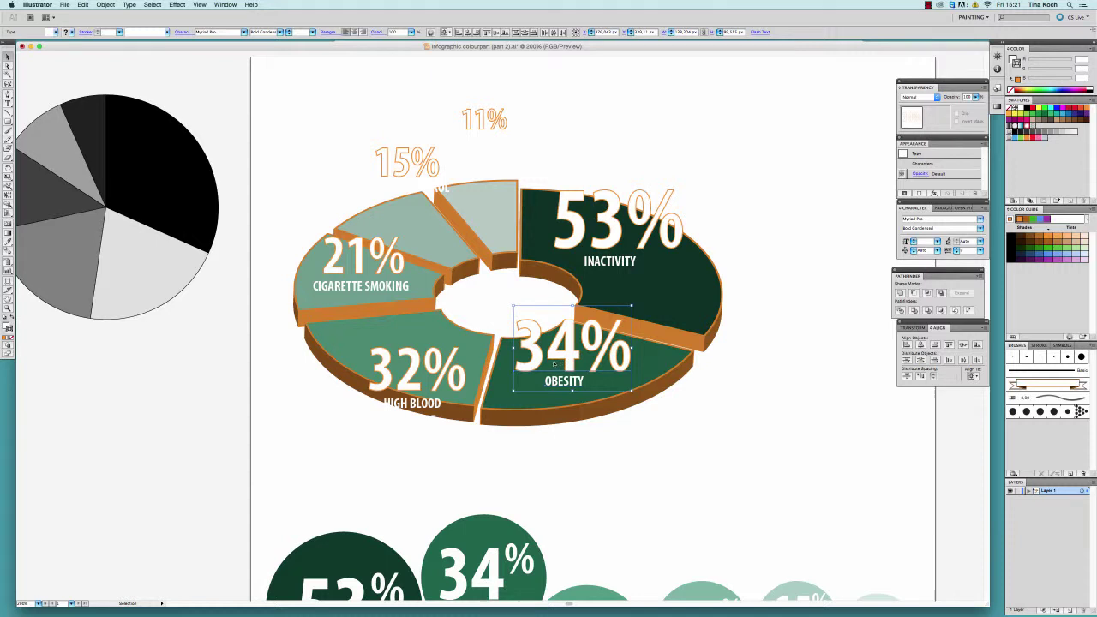
pyautogui.click(419, 411)
pyautogui.moveTo(428, 389); pyautogui.dragTo(427, 347)
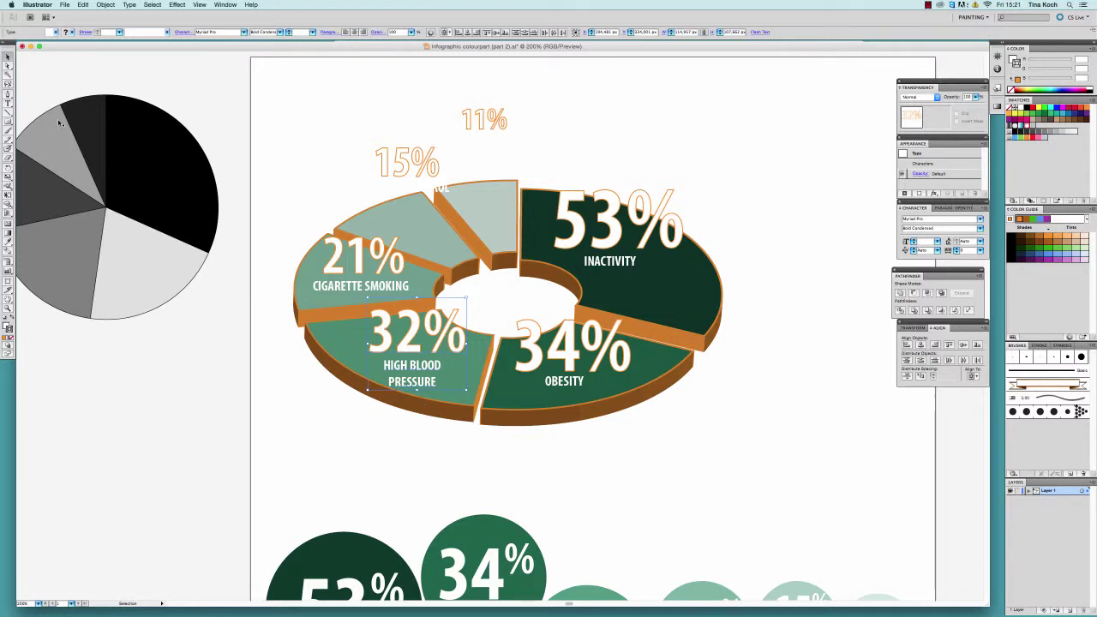
# - Remove the line break in the High Blood Pressure label so that it runs on a single line
pyautogui.click(8, 103)
pyautogui.click(385, 376)
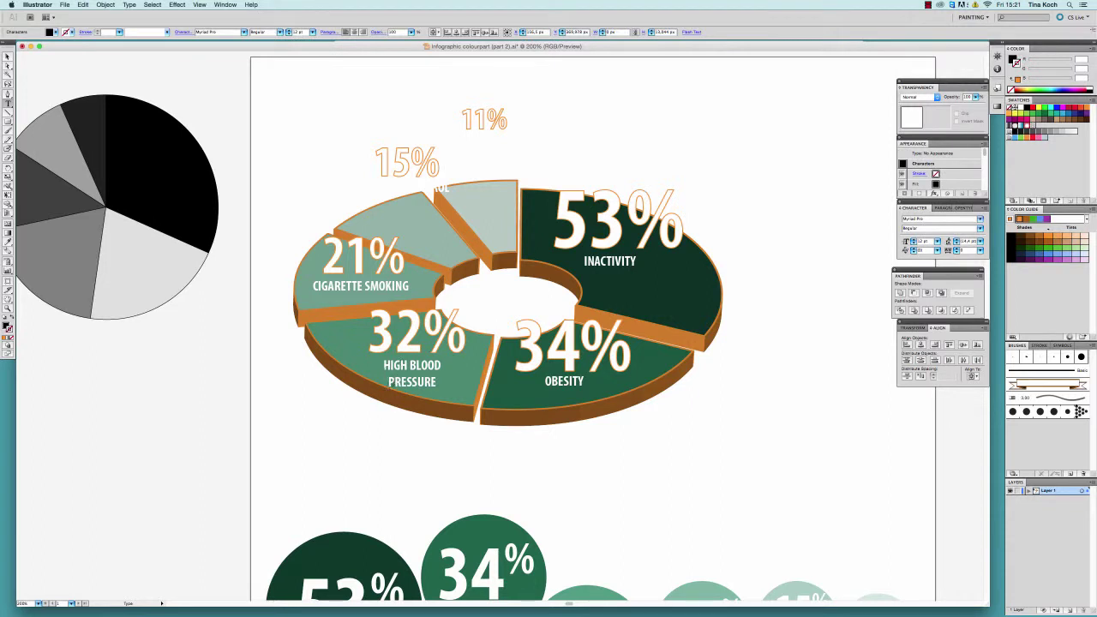
pyautogui.click(403, 385)
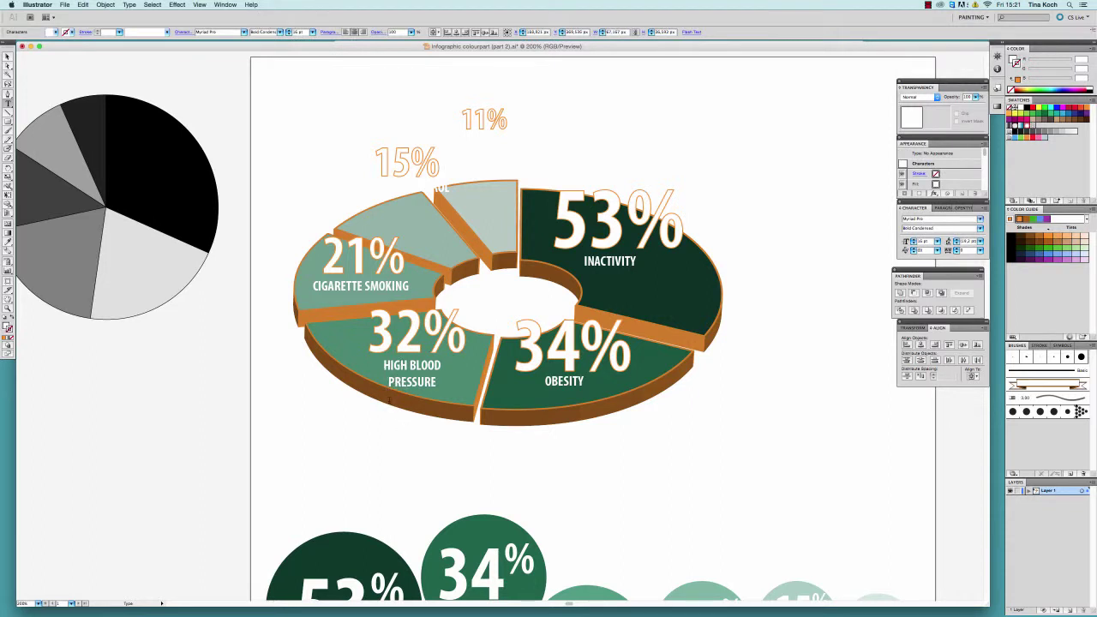
pyautogui.press('BackSpace')
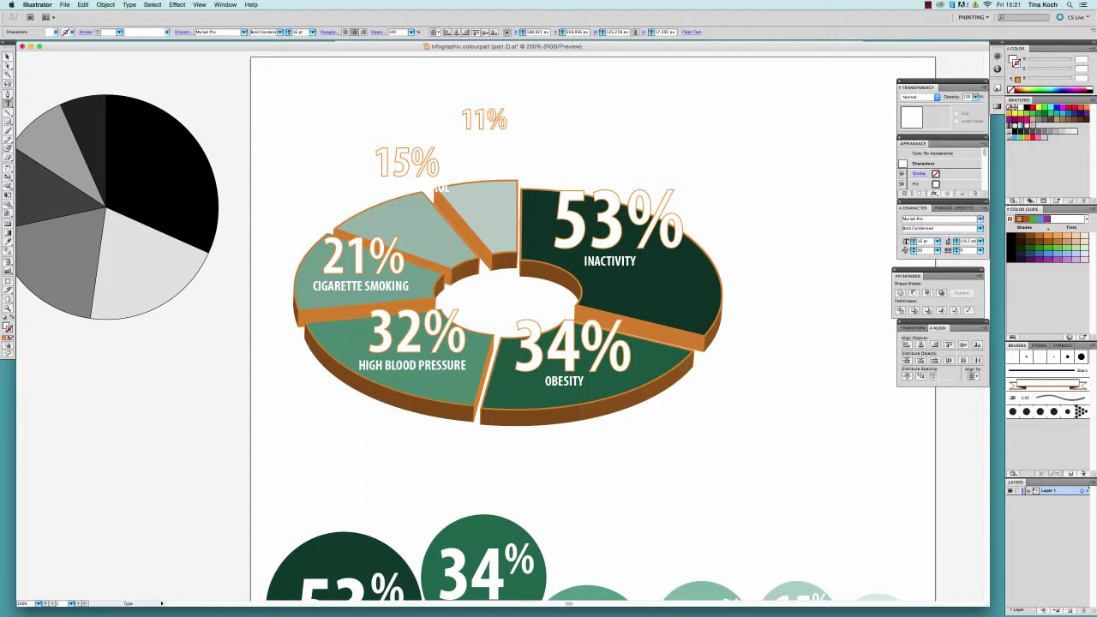
pyautogui.click(8, 58)
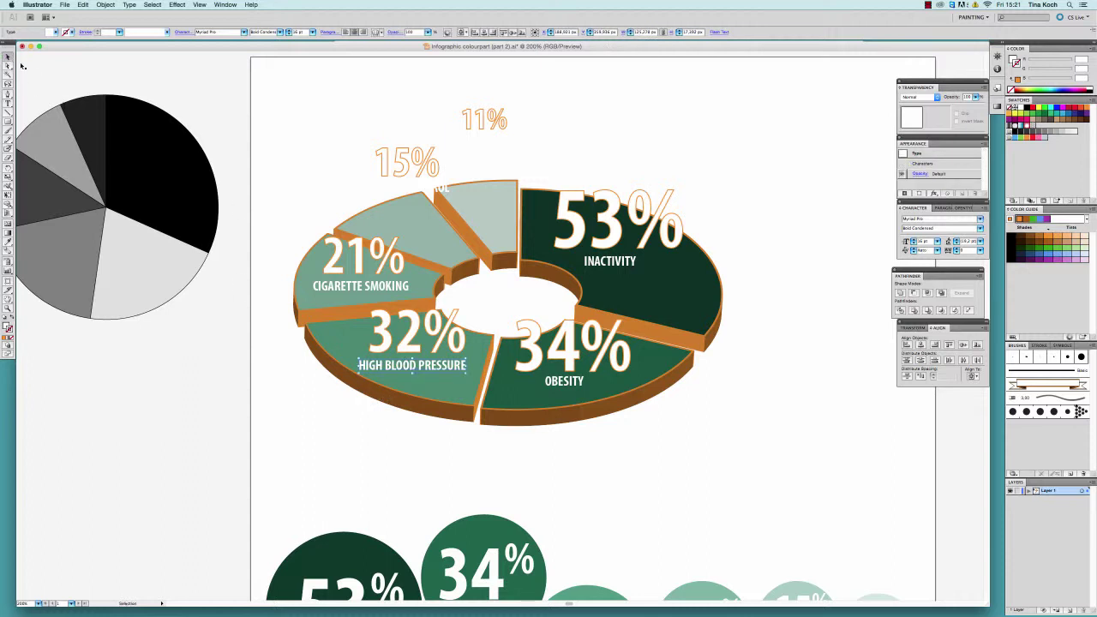
# - Move the 15% High Cholesterol and 11% Diabetes labels down onto their slices and deselect them
pyautogui.click(361, 264)
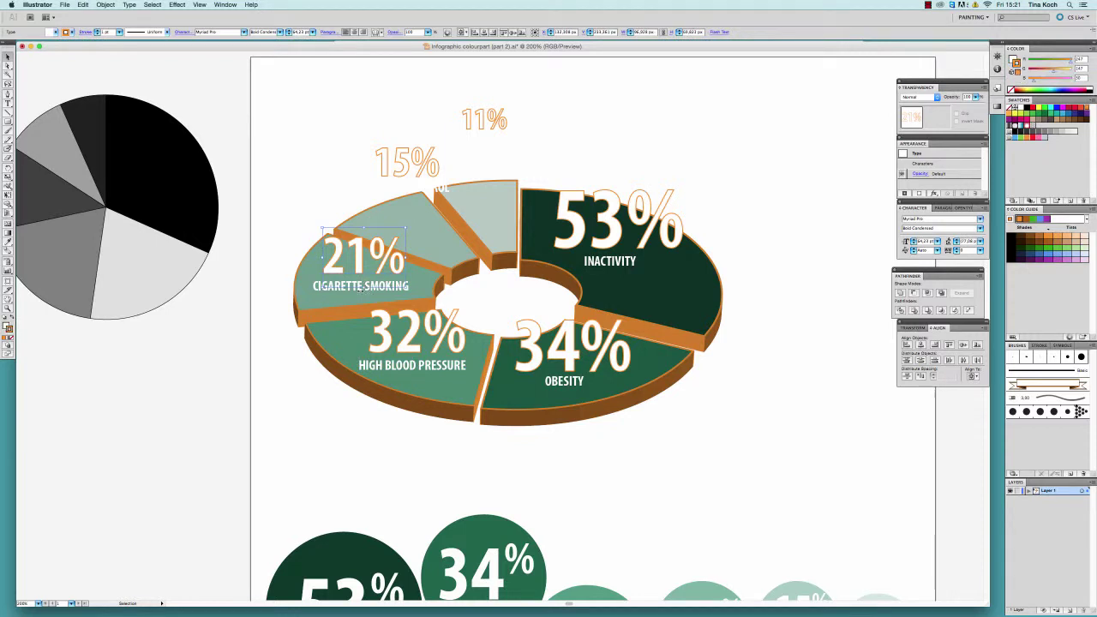
pyautogui.keyDown('shift'); pyautogui.click(361, 290); pyautogui.keyUp('shift')
pyautogui.click(419, 183)
pyautogui.moveTo(419, 183); pyautogui.dragTo(409, 227)
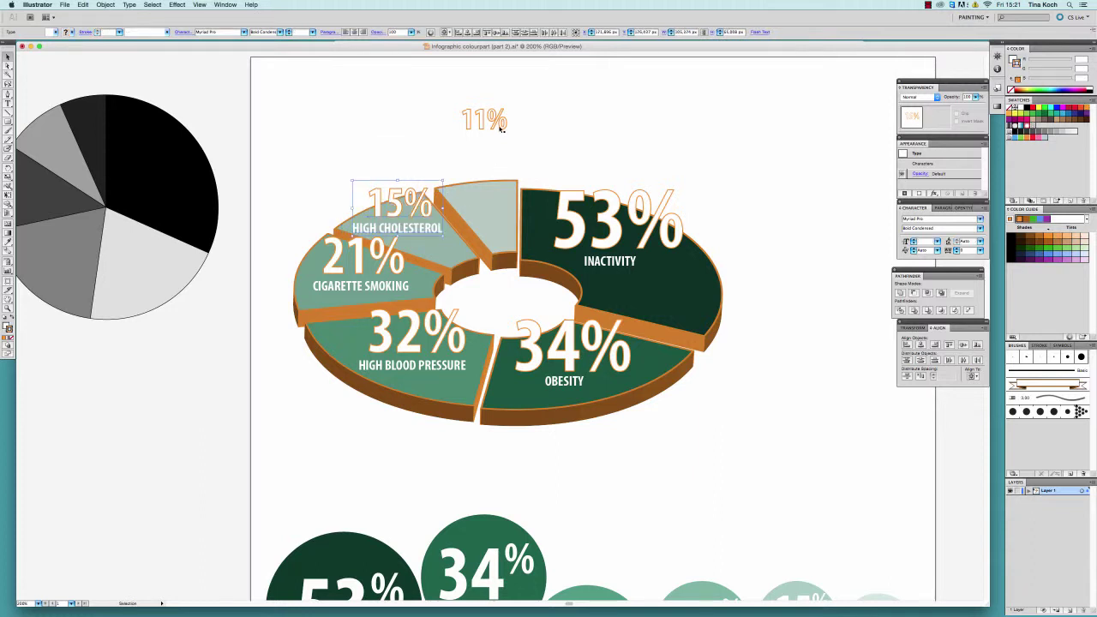
pyautogui.click(502, 129)
pyautogui.moveTo(497, 146); pyautogui.dragTo(496, 210)
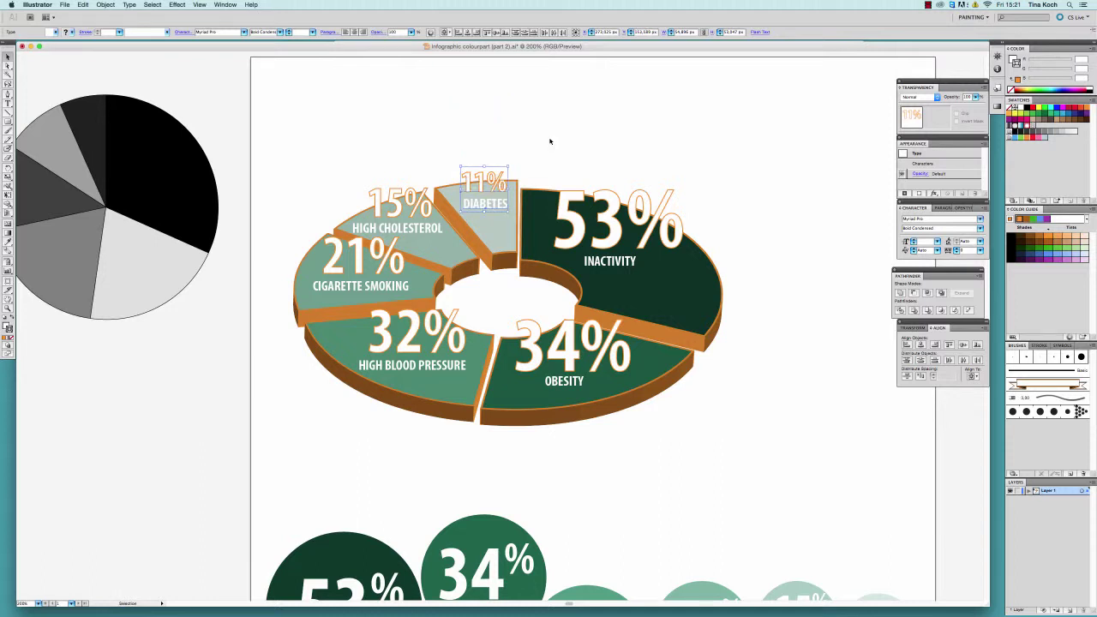
pyautogui.click(551, 141)
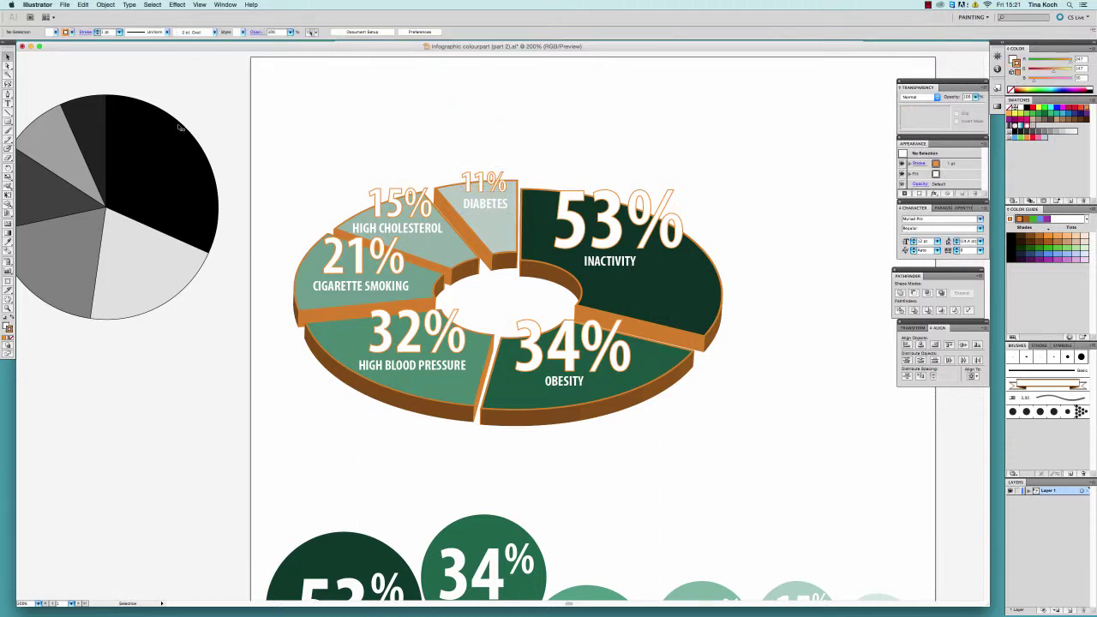
# - Set the percent signs of the 15% High Cholesterol and 11% Diabetes figures to superscript
pyautogui.click(7, 105)
pyautogui.moveTo(405, 206); pyautogui.dragTo(433, 206)
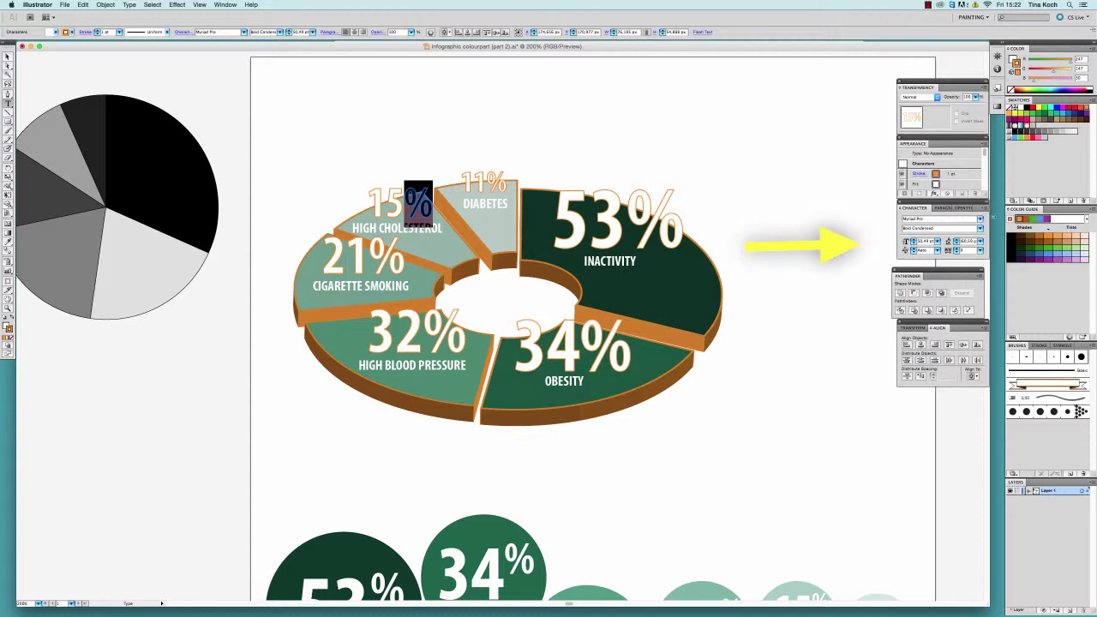
pyautogui.click(986, 211)
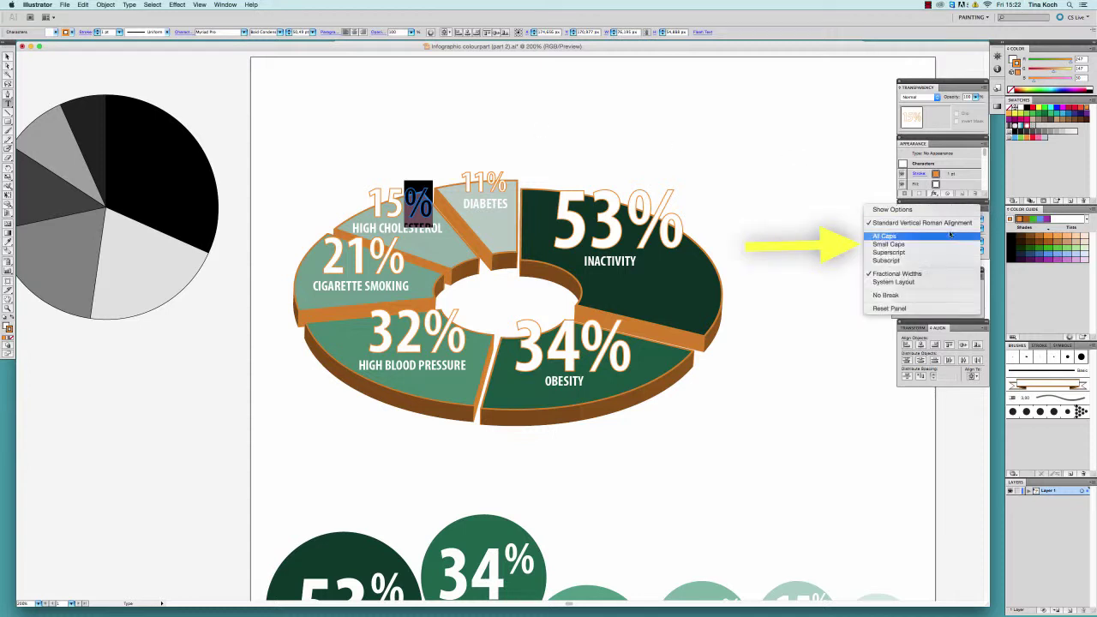
pyautogui.click(926, 254)
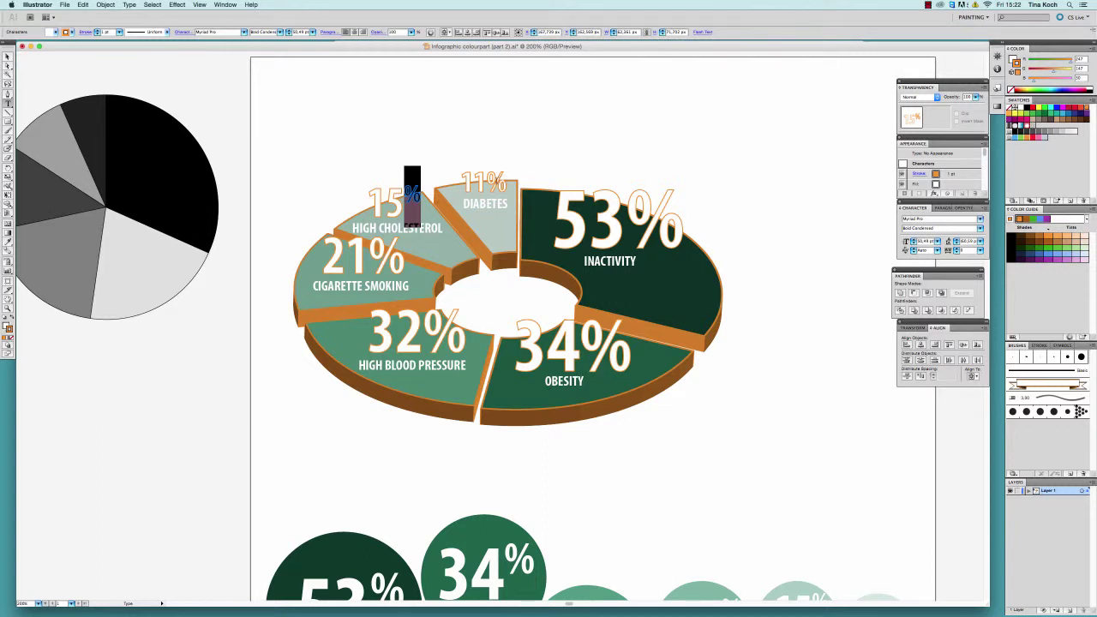
pyautogui.moveTo(487, 182); pyautogui.dragTo(508, 181)
pyautogui.click(986, 209)
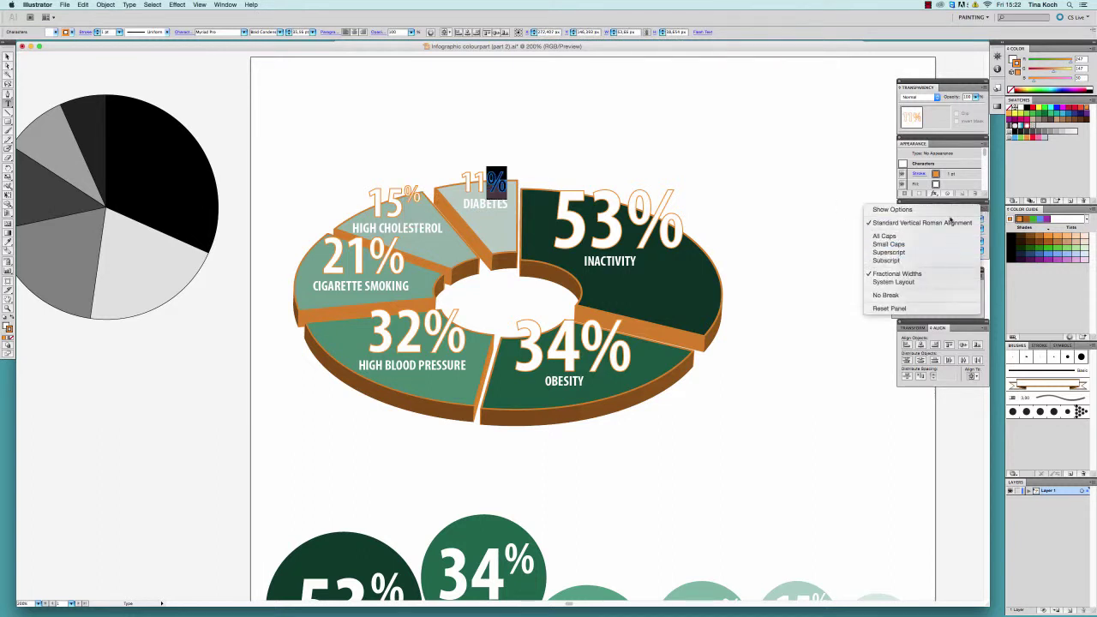
pyautogui.click(889, 252)
# - Set the percent signs of the 53% Inactivity and 34% Obesity figures to superscript
pyautogui.moveTo(628, 221); pyautogui.dragTo(683, 221)
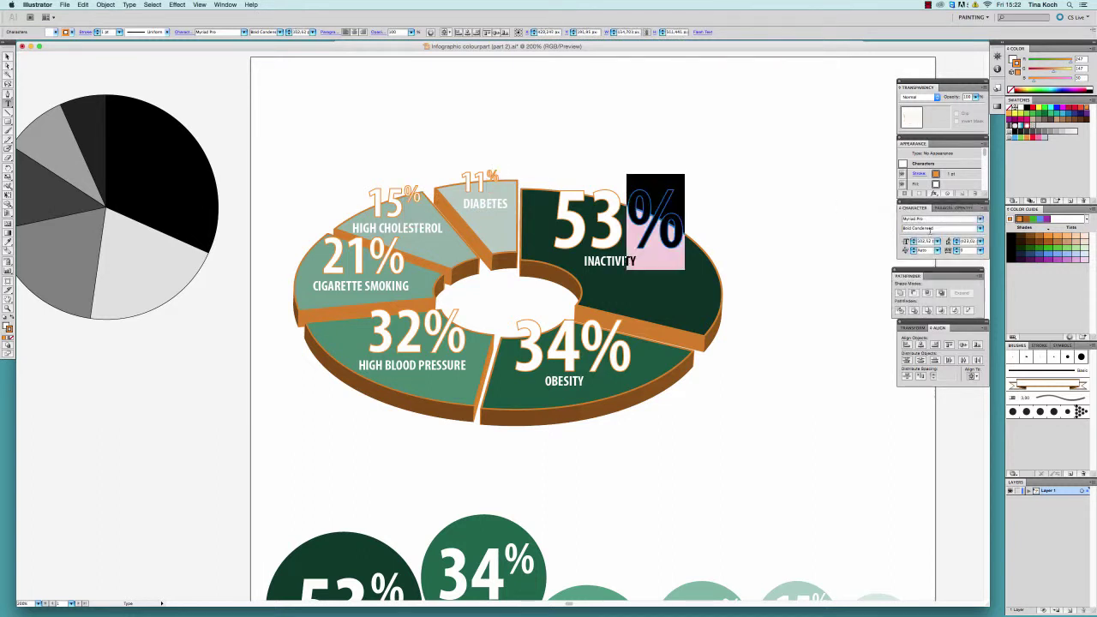
pyautogui.click(986, 209)
pyautogui.click(892, 254)
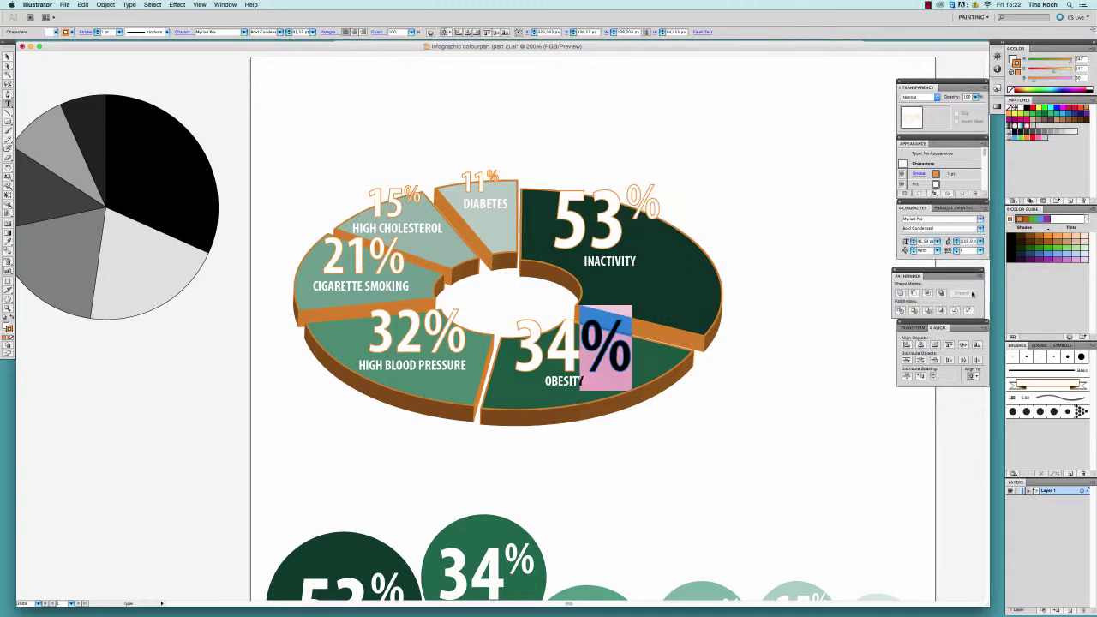
pyautogui.click(986, 209)
pyautogui.click(892, 253)
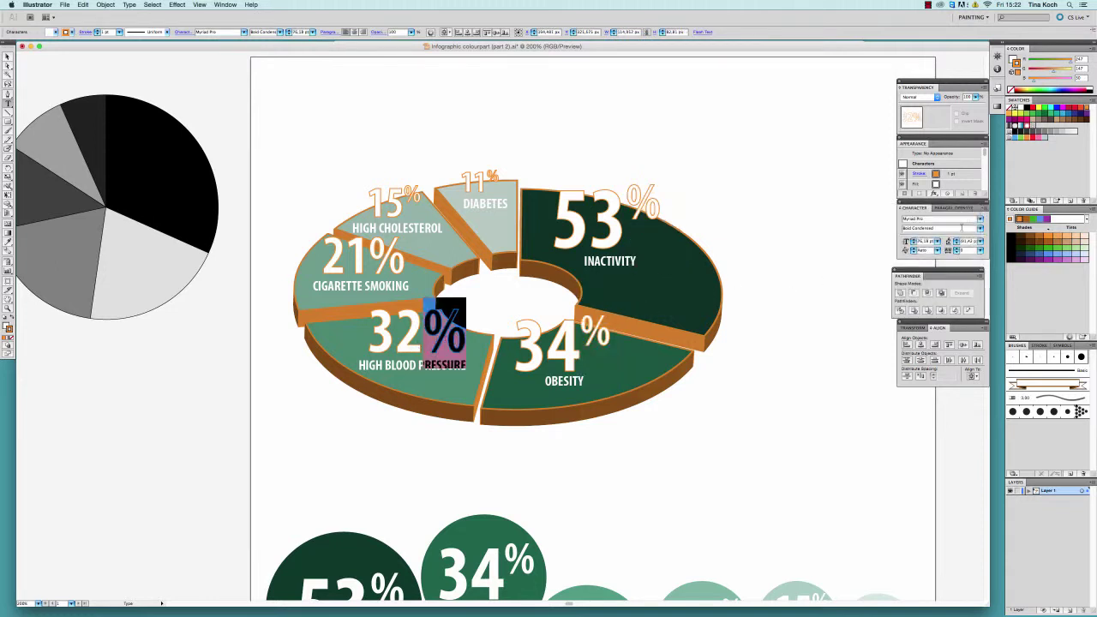
# - Set the percent signs of the 32% High Blood Pressure and 21% Cigarette Smoking figures to superscript
pyautogui.click(986, 209)
pyautogui.click(892, 253)
pyautogui.moveTo(370, 257); pyautogui.dragTo(403, 273)
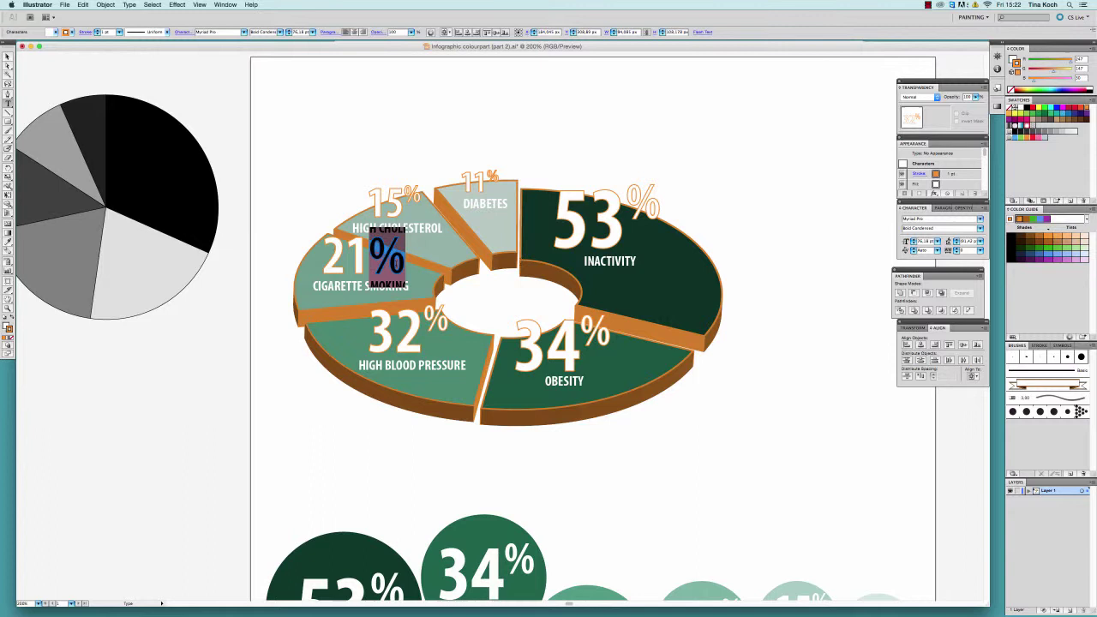
pyautogui.click(986, 210)
pyautogui.click(891, 253)
pyautogui.click(698, 195)
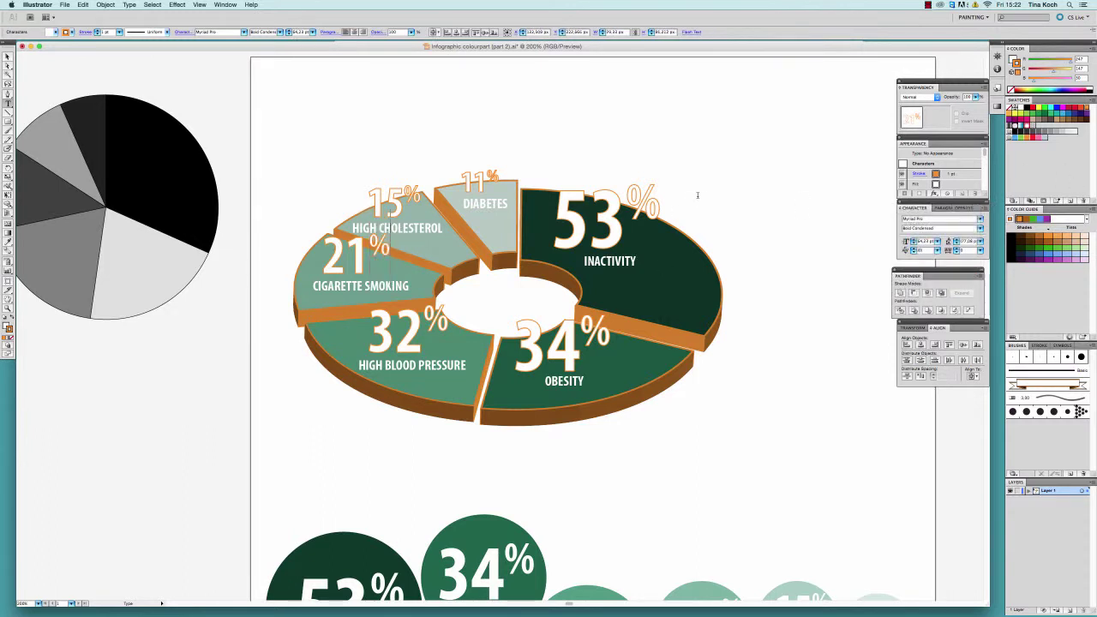
# - Move the 53% figure right and down with its Inactivity caption lowered, and shift the 34% figure right over Obesity
pyautogui.press('Escape')
pyautogui.moveTo(615, 226); pyautogui.dragTo(641, 270)
pyautogui.keyDown('shift'); pyautogui.click(627, 261); pyautogui.keyUp('shift')
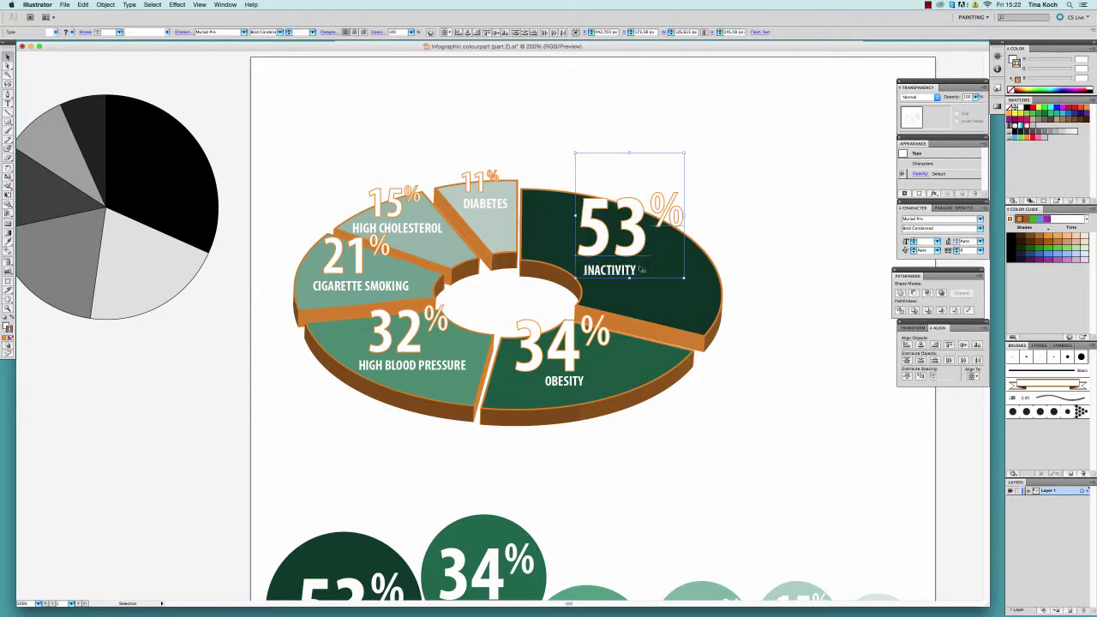
pyautogui.moveTo(570, 347); pyautogui.dragTo(586, 347)
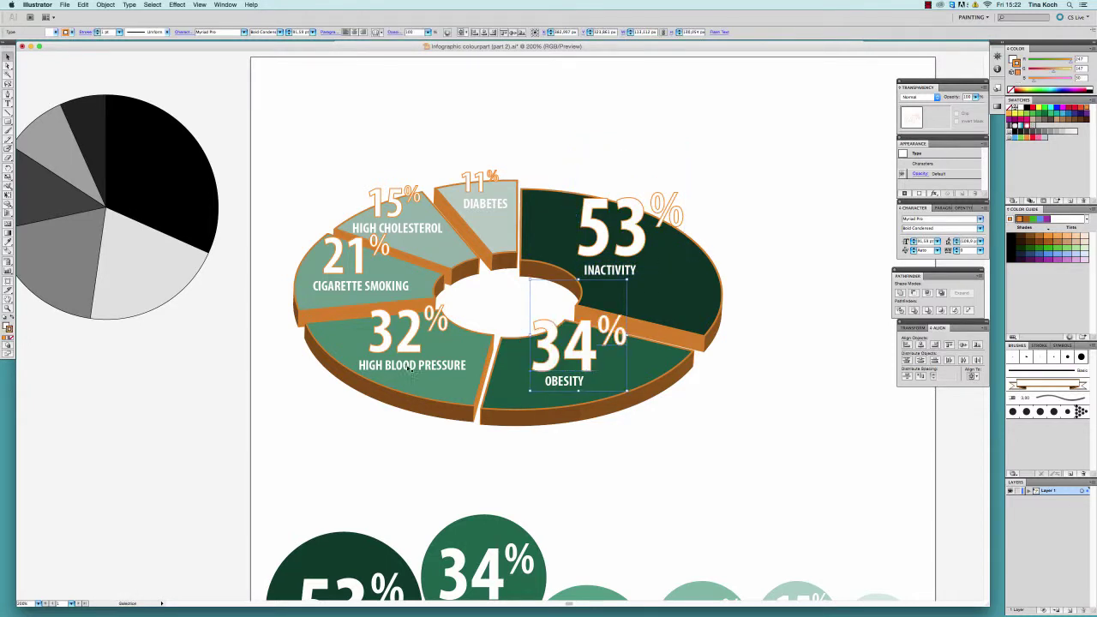
# - Nudge the 32%, 21%, 15% and 11% figures and their captions so they sit centred on their slices
pyautogui.moveTo(410, 368); pyautogui.dragTo(418, 369)
pyautogui.moveTo(351, 274); pyautogui.dragTo(361, 294)
pyautogui.moveTo(380, 218); pyautogui.dragTo(389, 220)
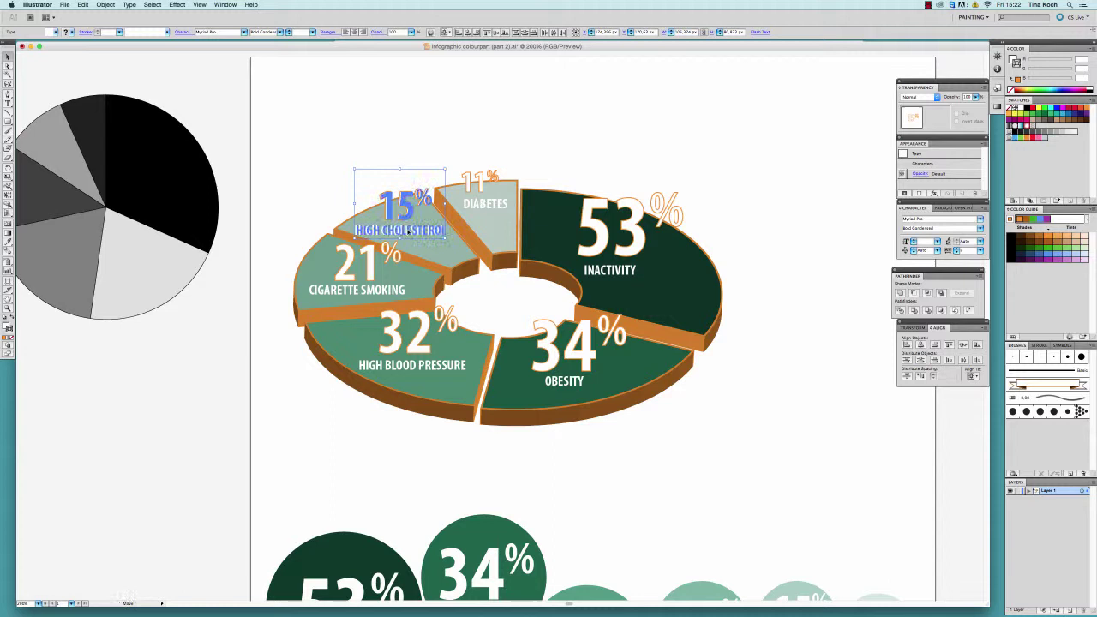
pyautogui.moveTo(509, 185); pyautogui.dragTo(517, 194)
# - Add the 53%, 34%, 32% and 21% figures to the selection with the 11% figure
pyautogui.keyDown('shift'); pyautogui.click(612, 230); pyautogui.keyUp('shift')
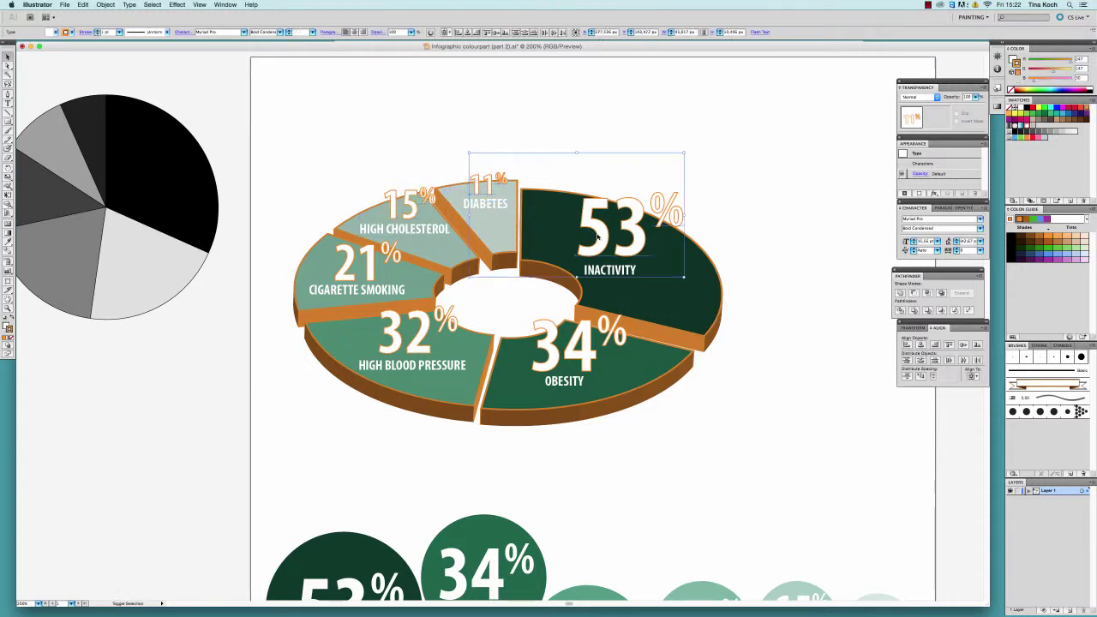
pyautogui.keyDown('shift'); pyautogui.click(561, 348); pyautogui.keyUp('shift')
pyautogui.keyDown('shift'); pyautogui.click(404, 335); pyautogui.keyUp('shift')
pyautogui.keyDown('shift'); pyautogui.click(355, 269); pyautogui.keyUp('shift')
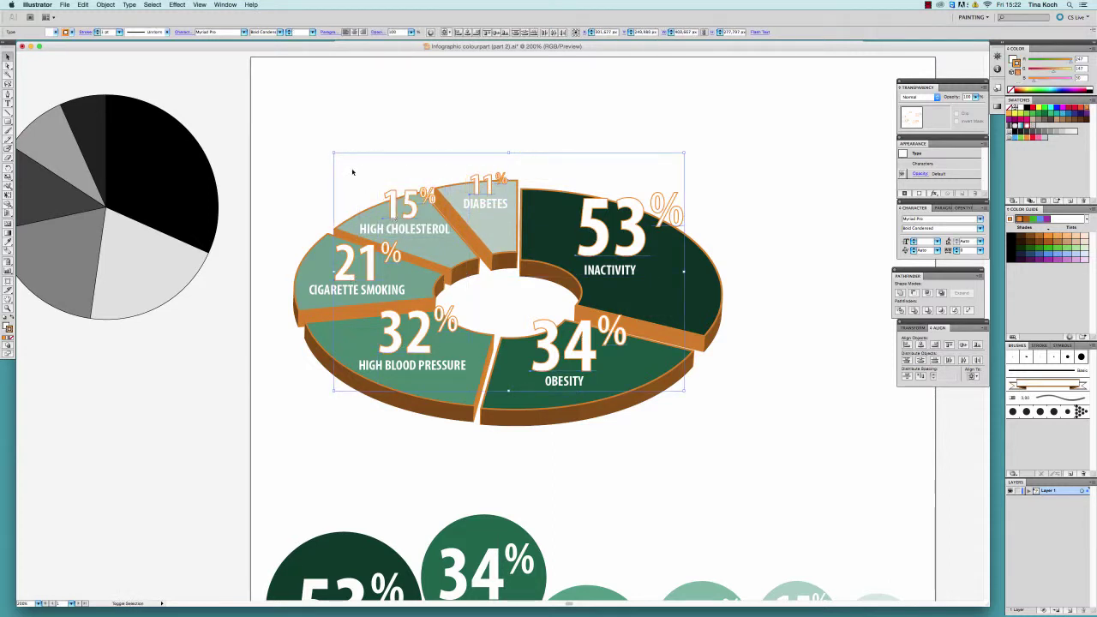